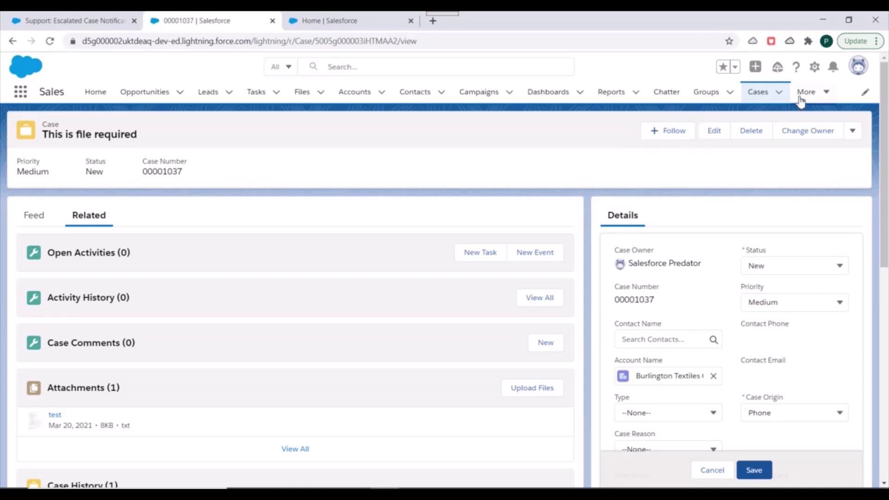
Step: Open Setup, search it for "email ale" and open the Email Alerts page in a separate browser tab
click(814, 66)
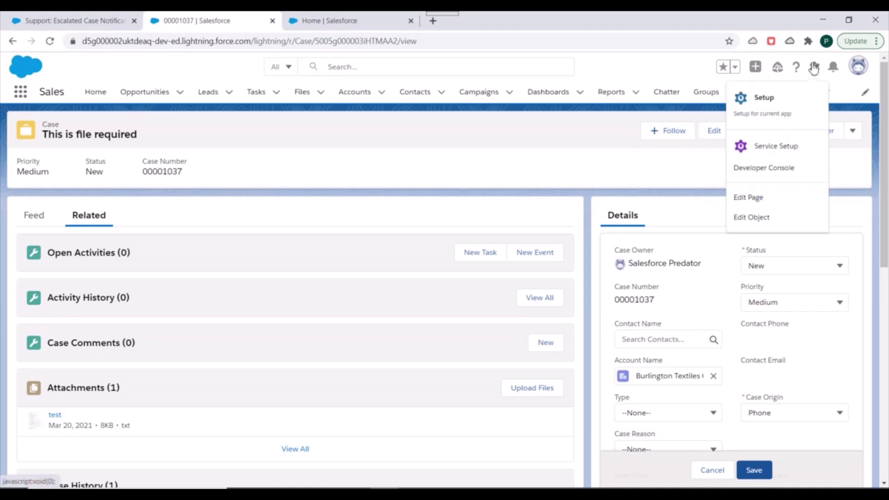
click(785, 111)
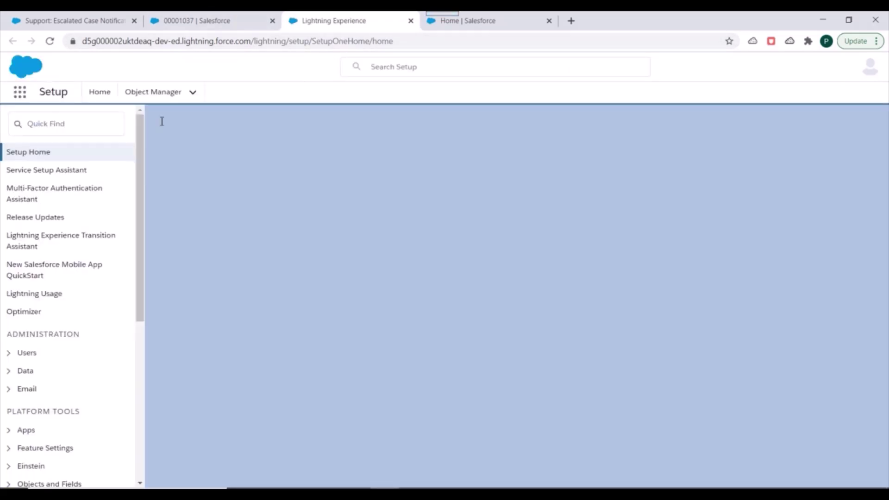
click(33, 124)
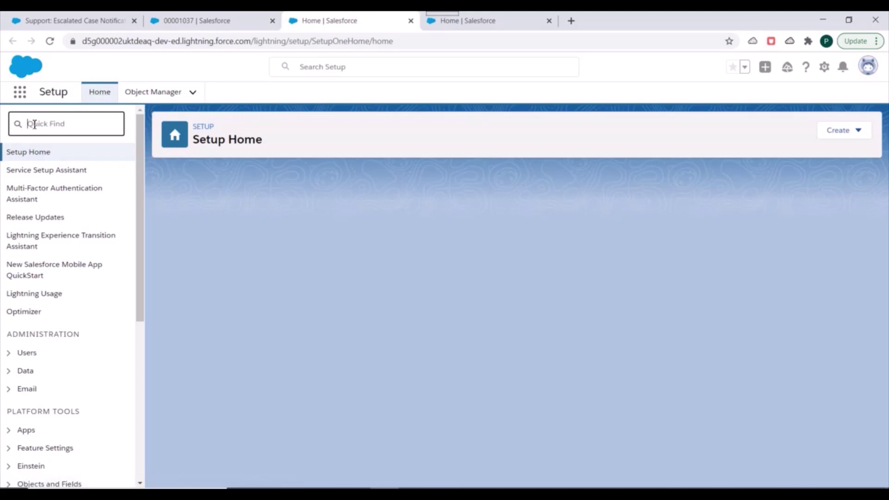
text(email ale)
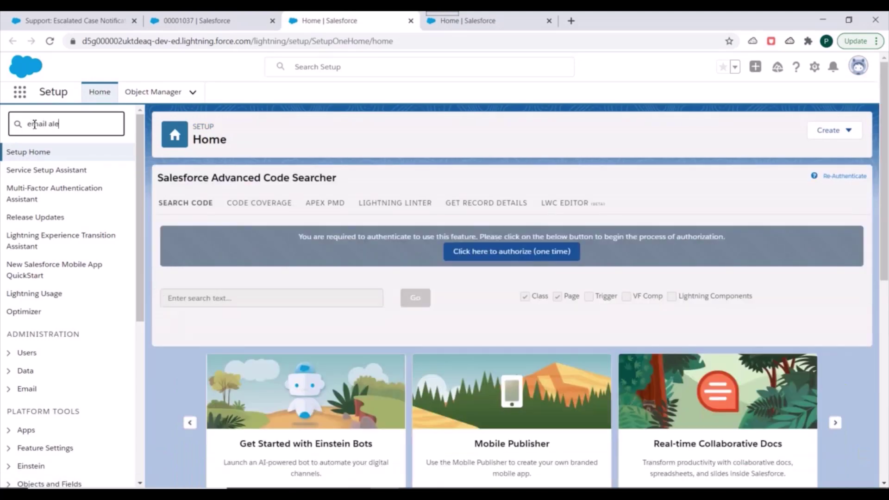
right_click(70, 191)
click(88, 195)
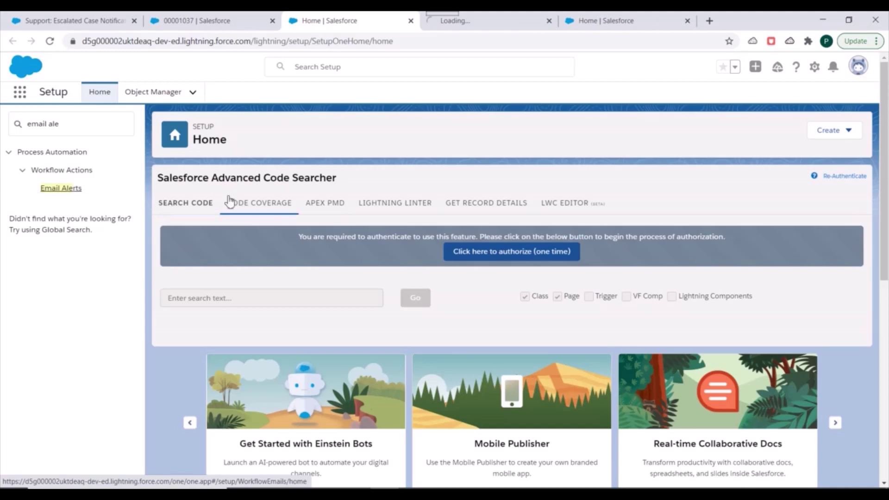
Step: Search Setup for "email template" and open the Classic Email Templates page in a separate browser tab
click(85, 130)
key(BackSpace)
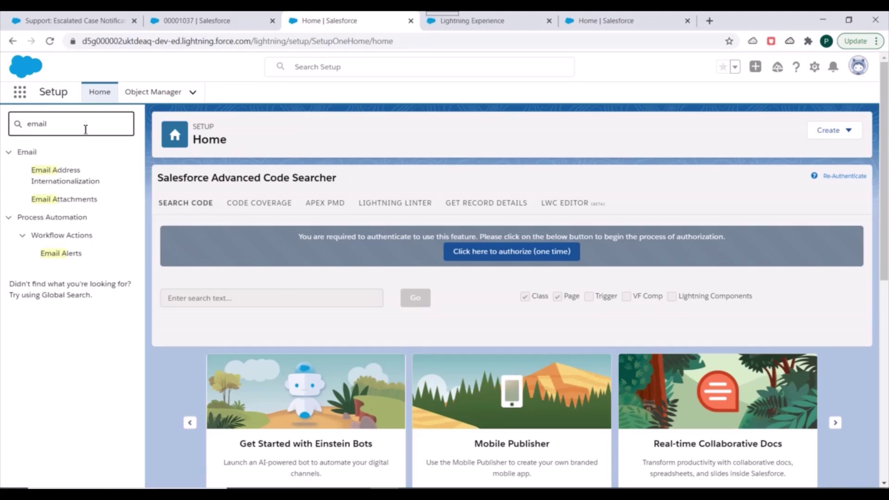
text(template)
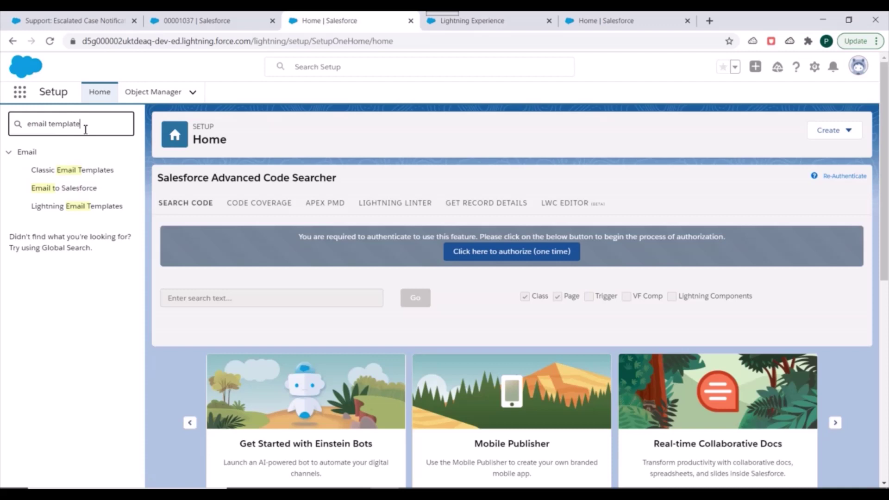
middle_click(92, 170)
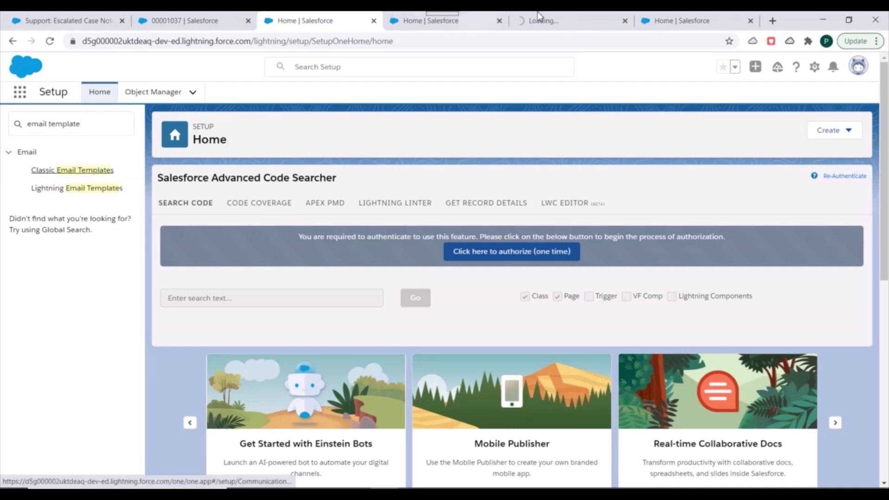
Step: Place the email templates tab ahead of the Email Alerts tab and start a new email alert
drag(542, 21, 445, 20)
click(570, 20)
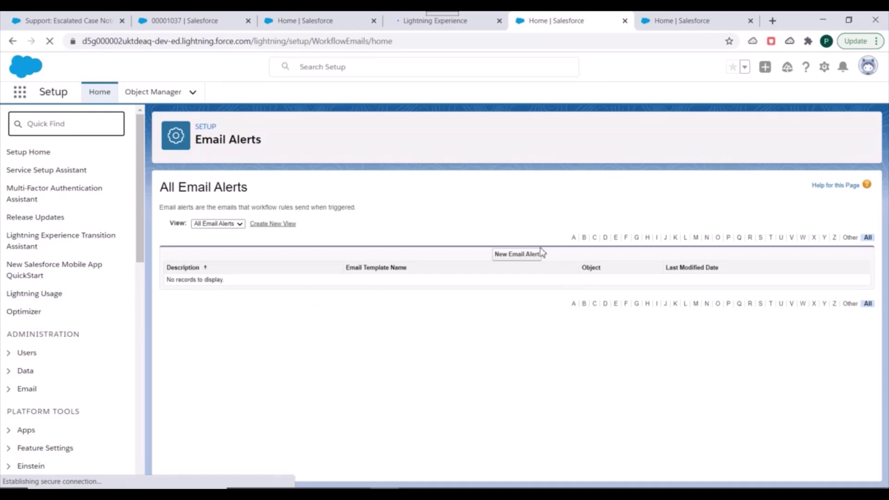
click(508, 257)
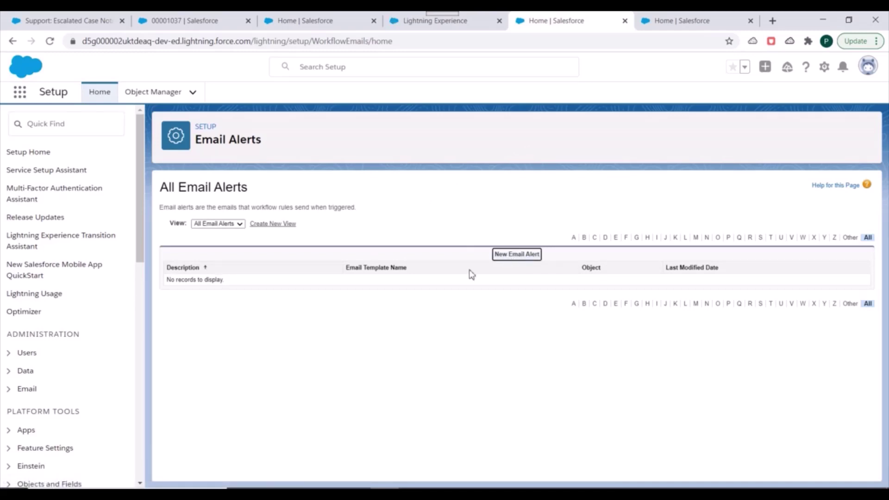
Step: Find "escal" in the classic email templates list and copy the template name "Support: Escalated Case Notification"
click(415, 16)
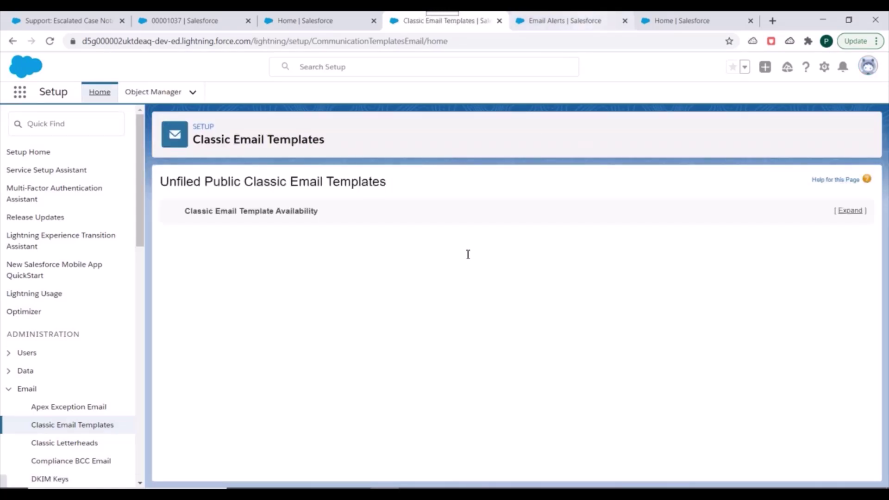
key(ctrl+f)
text(esca)
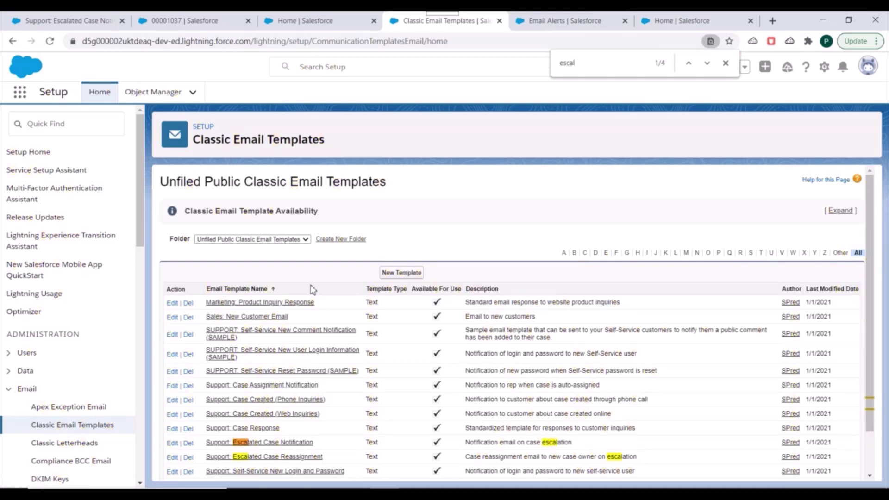
text(l)
scroll(313, 290, down, 1)
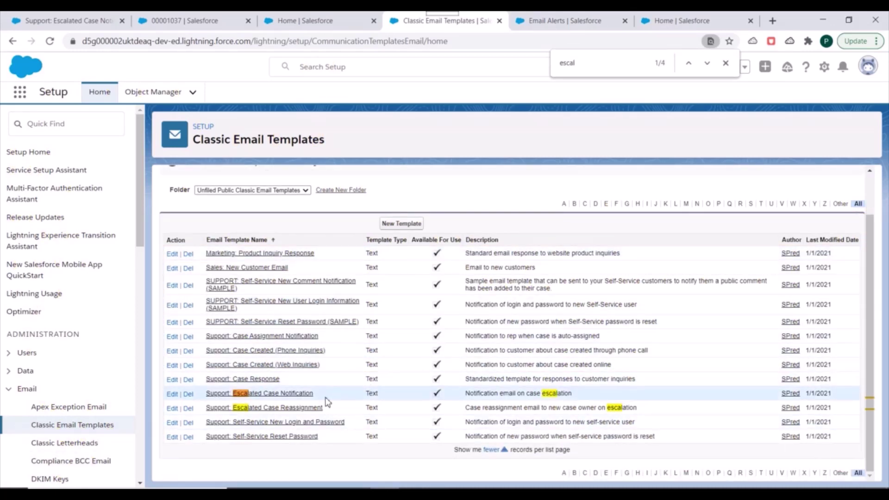
drag(332, 396, 212, 392)
key(ctrl+c)
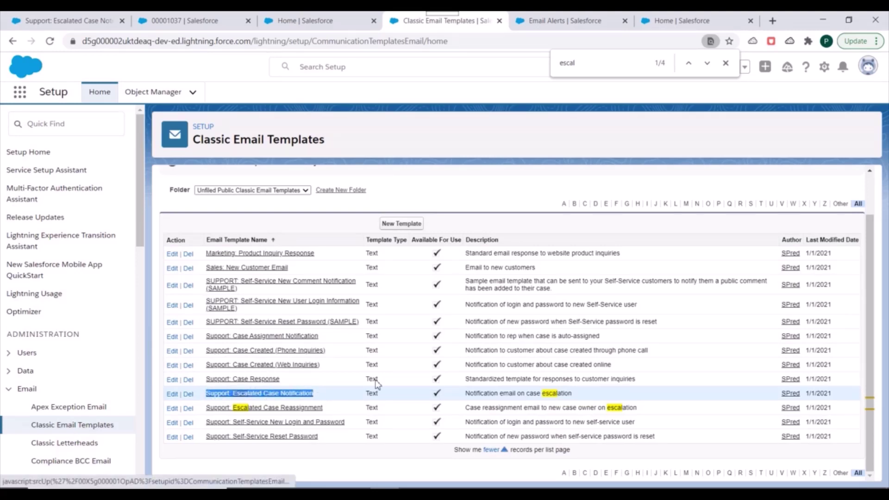
Step: Set the new email alert's description to "Send Email When case escalates" and its object to Case
click(555, 20)
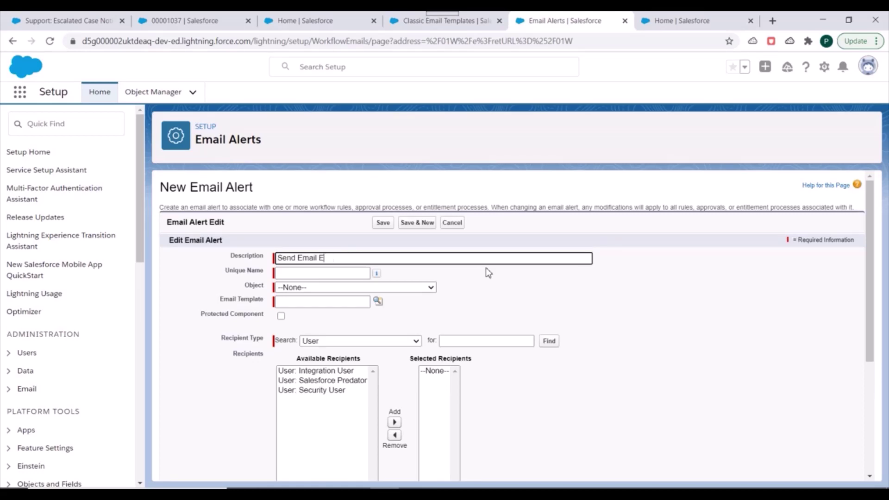
text(hen ca)
click(574, 297)
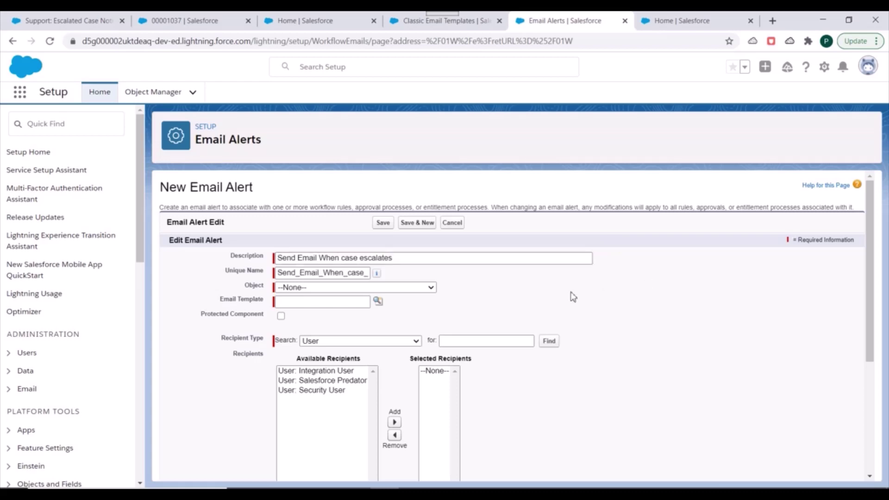
click(289, 288)
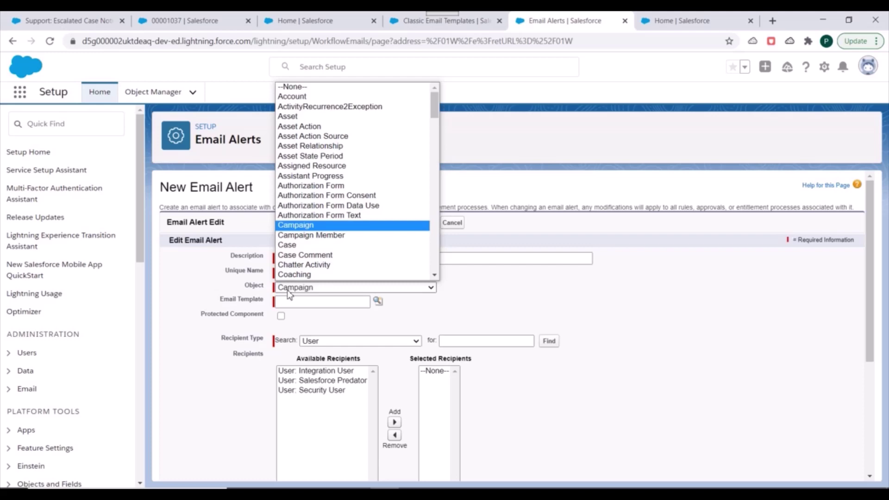
scroll(297, 262, down, 1)
click(290, 232)
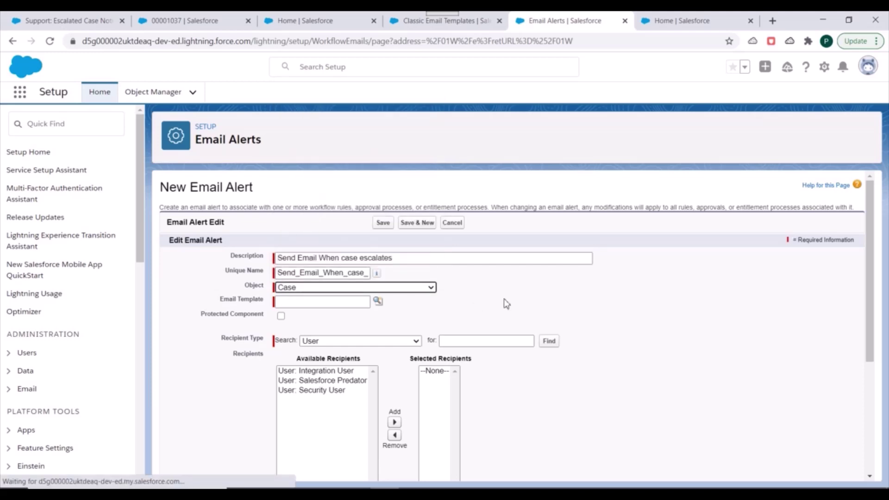
Step: Look up the Support: Escalated Case Notification template by its copied name and assign it to the email alert
click(379, 307)
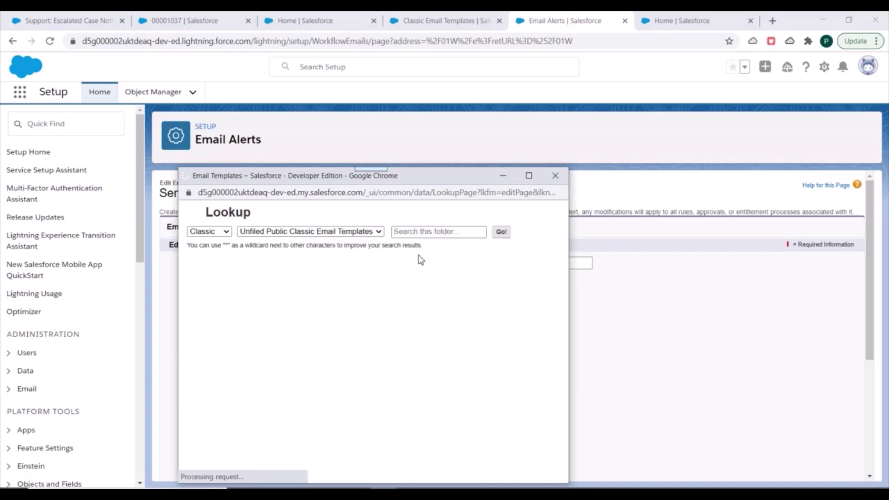
click(426, 232)
key(ctrl+v)
click(500, 231)
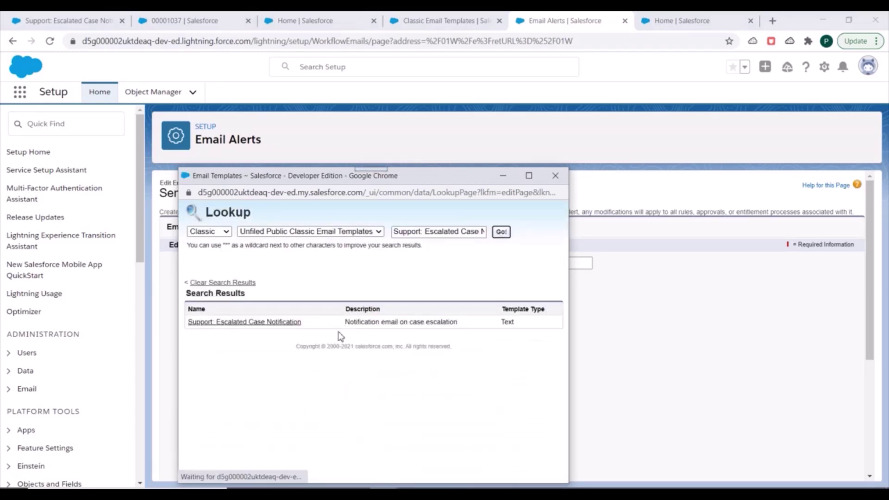
click(278, 325)
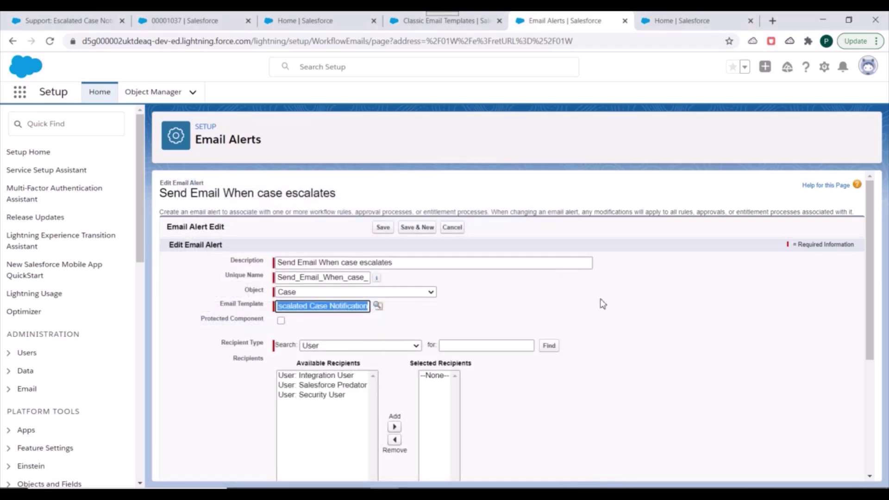
Step: Add the Salesforce Predator user as the email alert's recipient and save the alert
scroll(362, 324, down, 3)
click(332, 269)
click(395, 311)
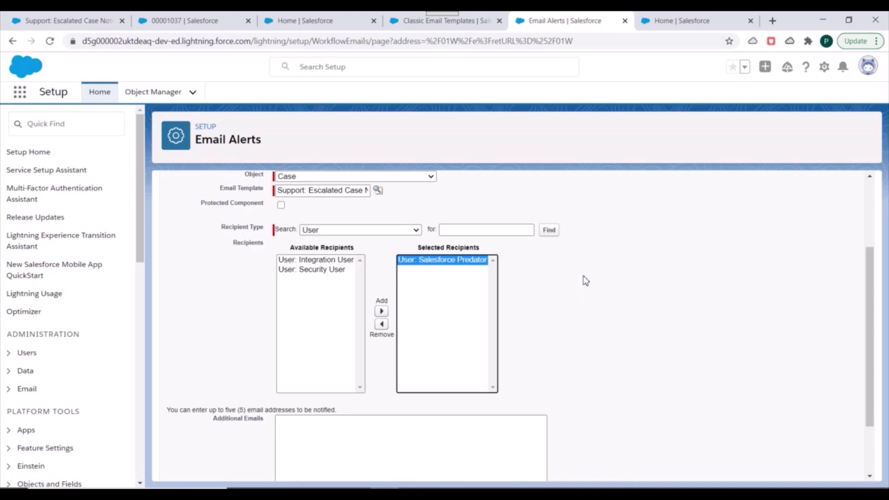
scroll(578, 277, down, 2)
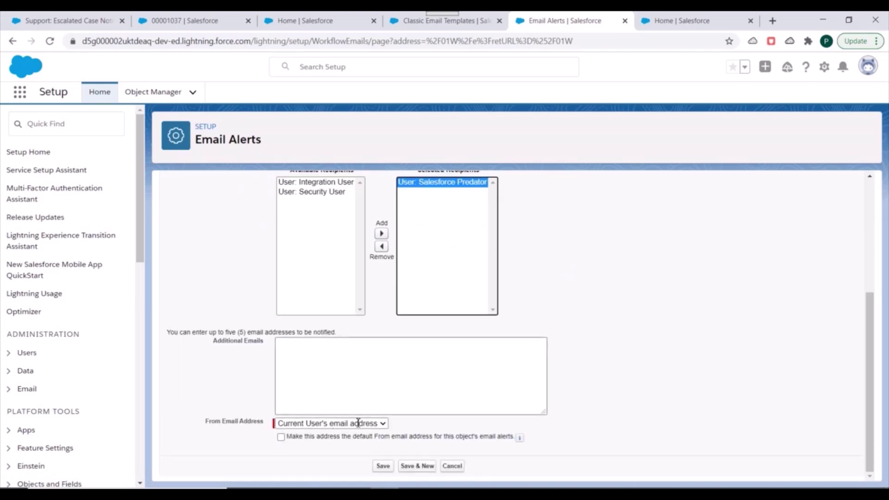
click(382, 467)
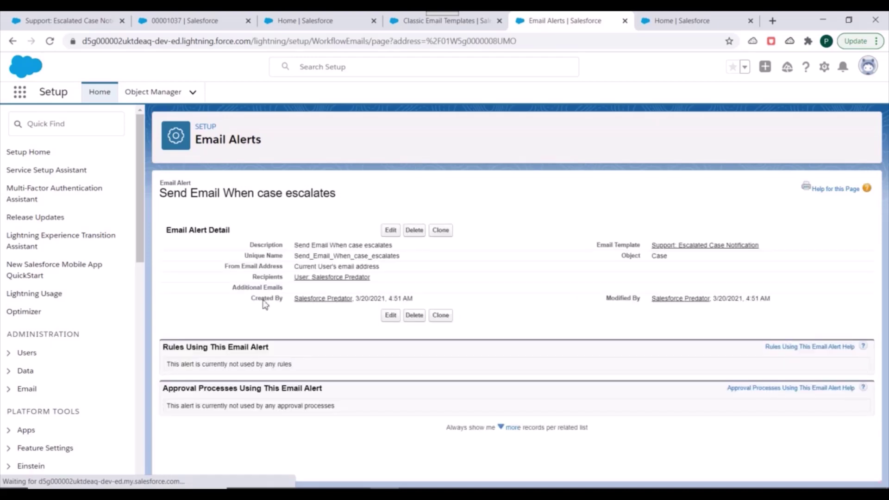
triple_click(325, 248)
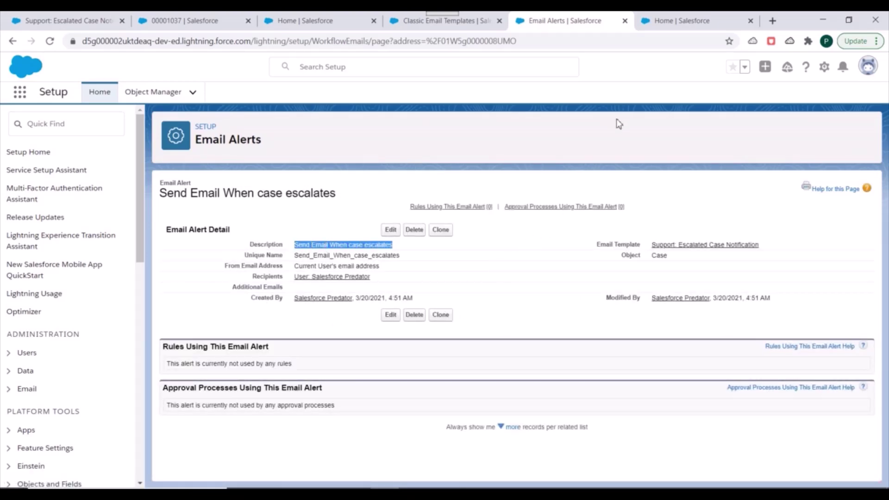
Step: Search the other Setup tab for "flows" and open the Flows page
click(684, 16)
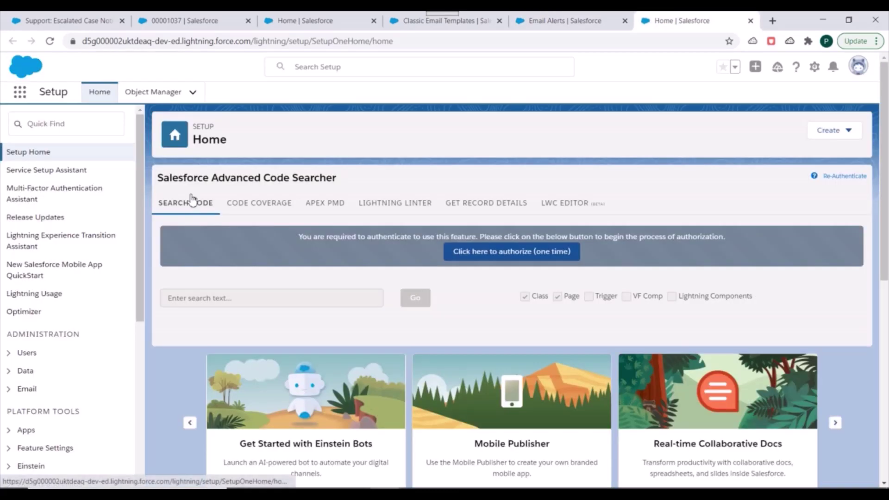
click(78, 129)
text(t)
text(lows)
click(40, 169)
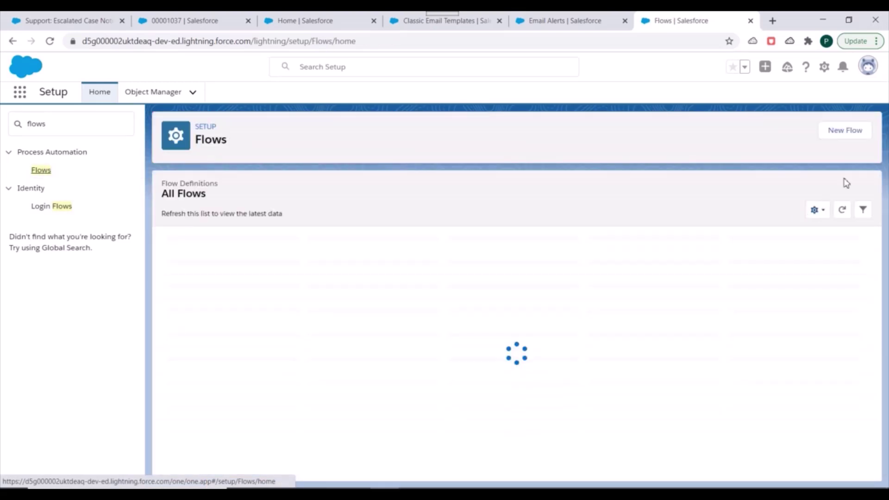
Step: Create a new Autolaunched Flow (No Trigger) with the Freeform layout
click(845, 134)
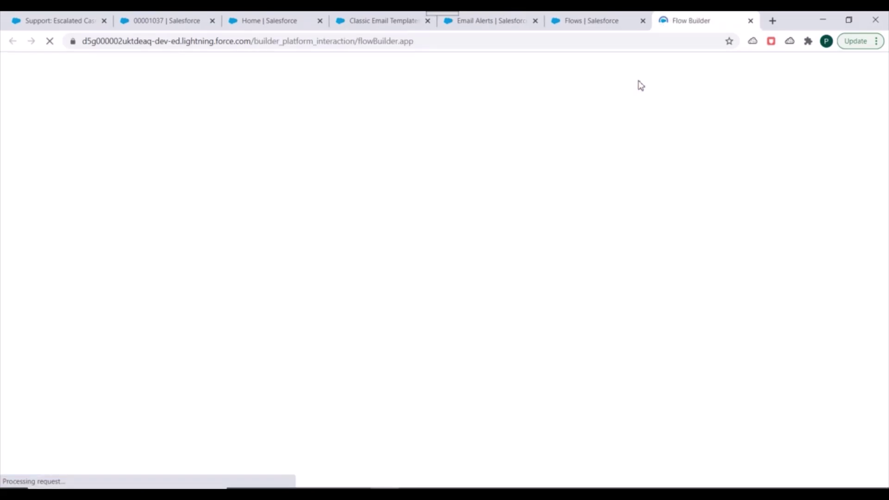
drag(468, 16, 587, 18)
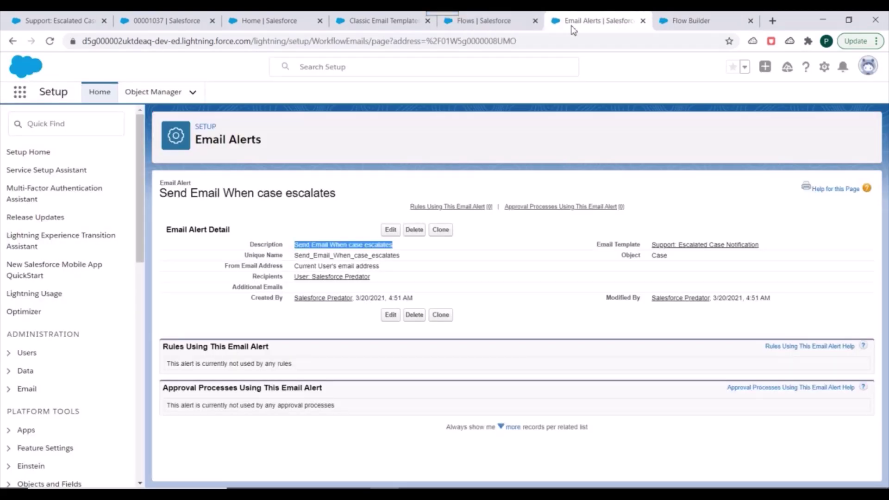
click(683, 20)
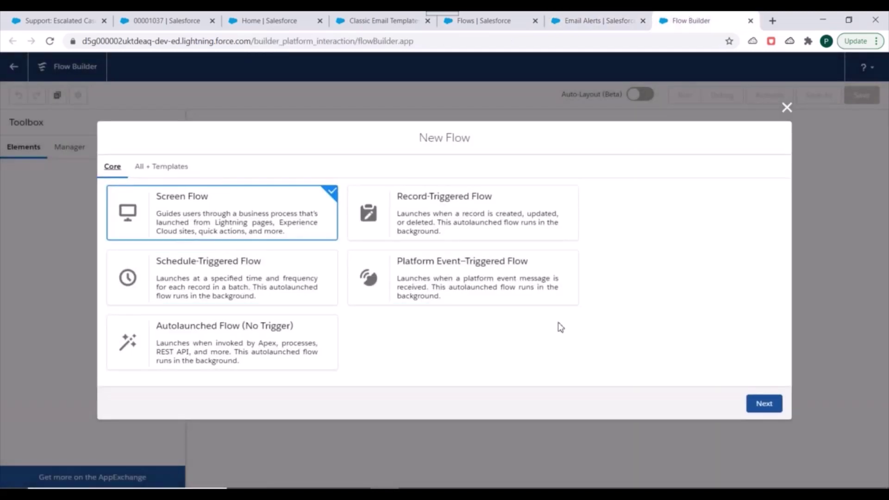
click(189, 350)
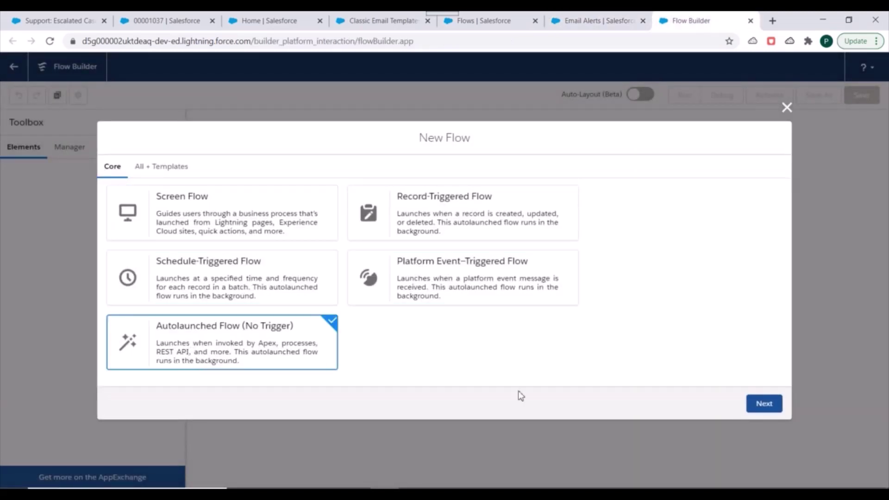
click(772, 405)
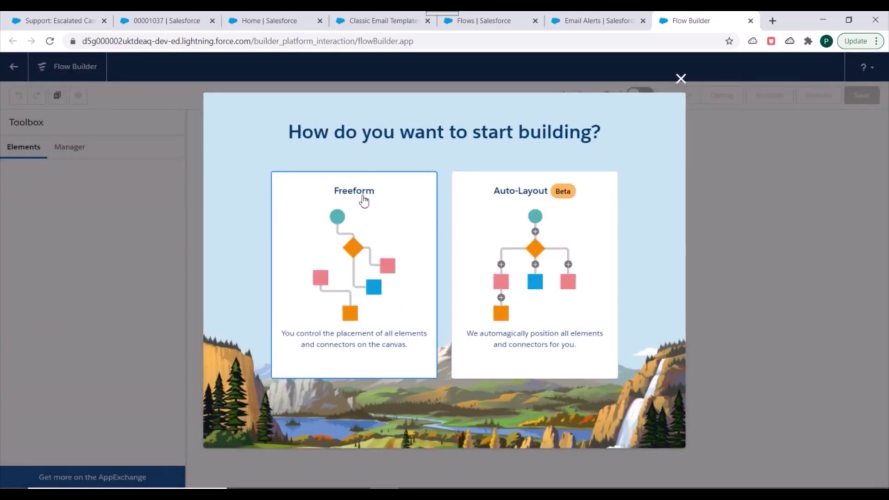
click(364, 201)
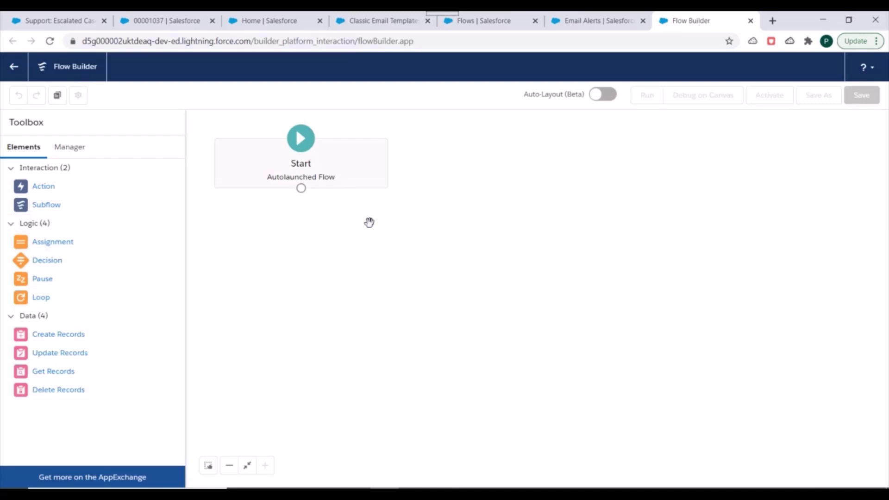
click(37, 190)
click(47, 190)
drag(44, 186, 509, 181)
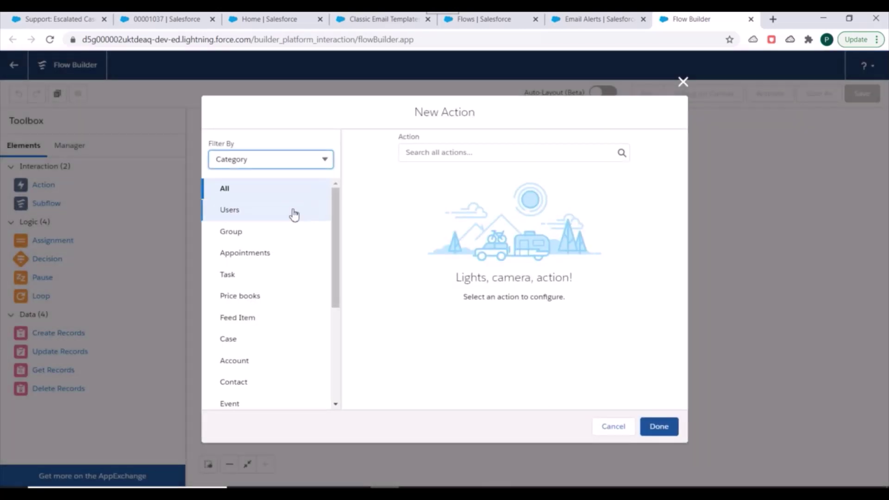
click(490, 151)
text(email)
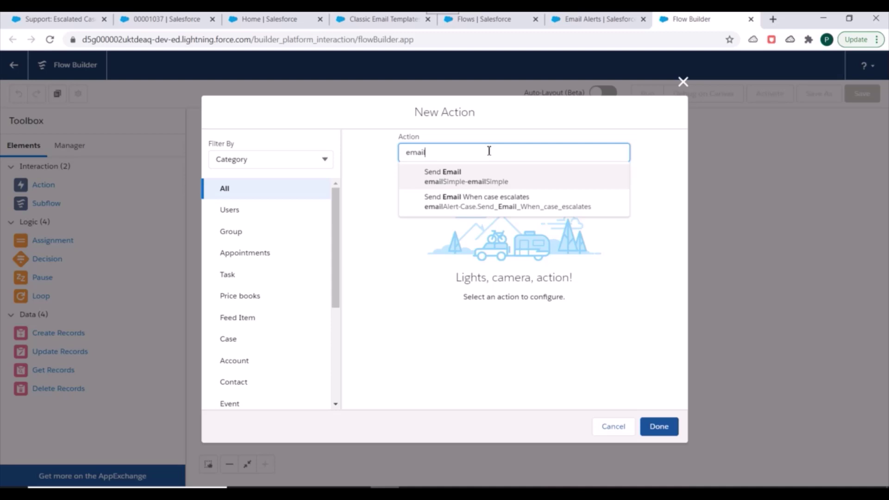
click(261, 167)
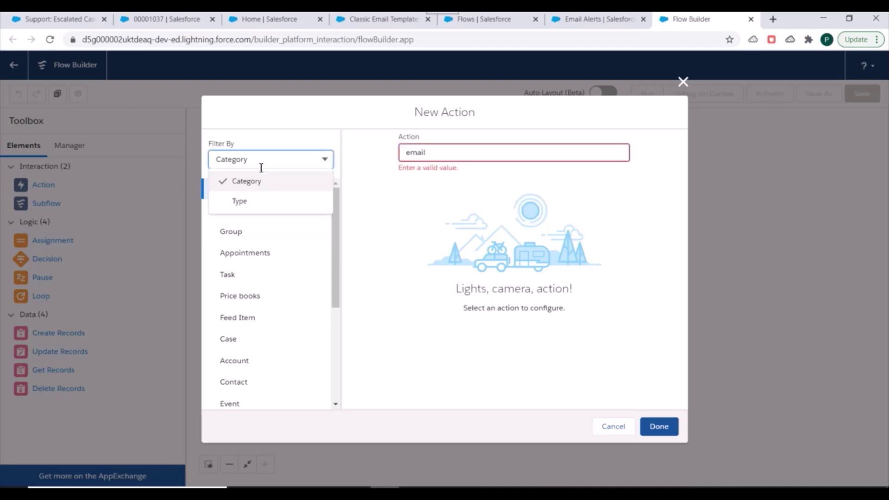
click(247, 201)
click(236, 294)
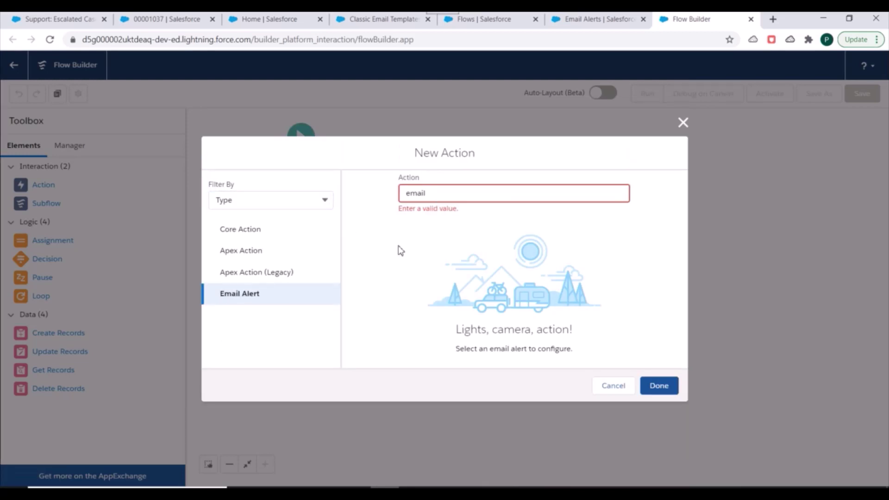
click(252, 252)
click(246, 294)
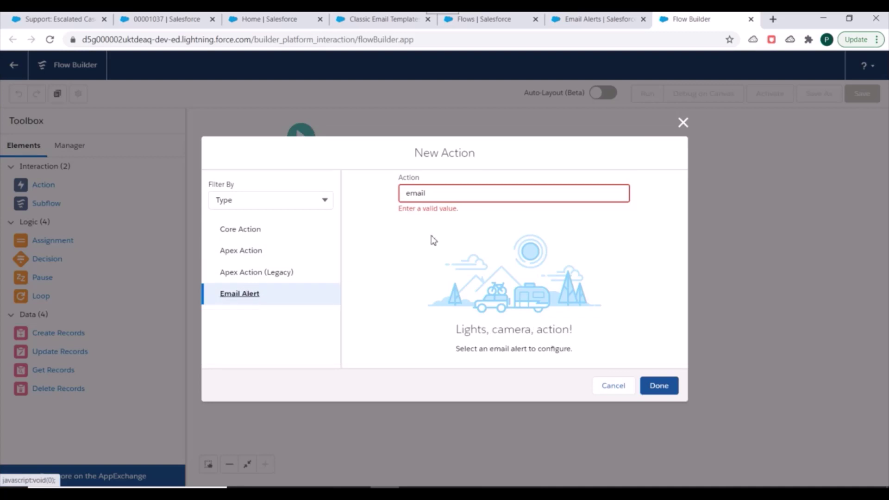
click(442, 195)
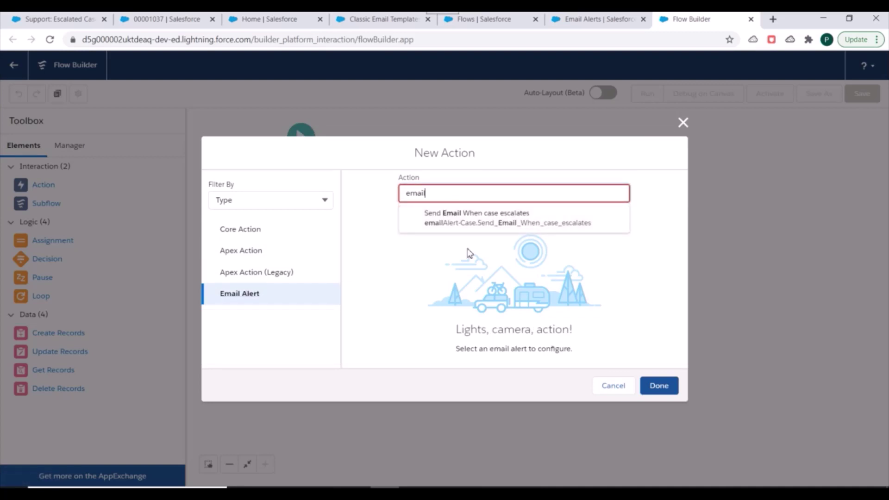
click(683, 122)
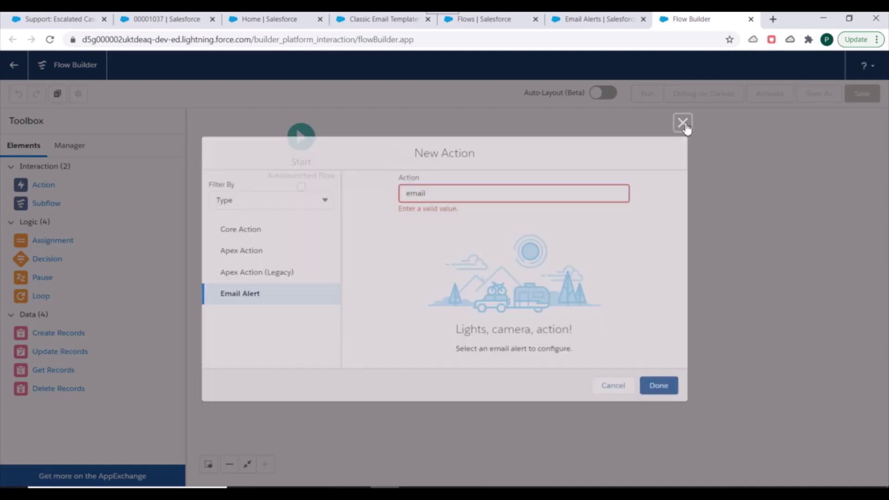
Step: Add an Action element that uses the "Send Email When case escalates" email alert, labelled "Send Email on escalated case"
drag(33, 195, 478, 186)
click(252, 166)
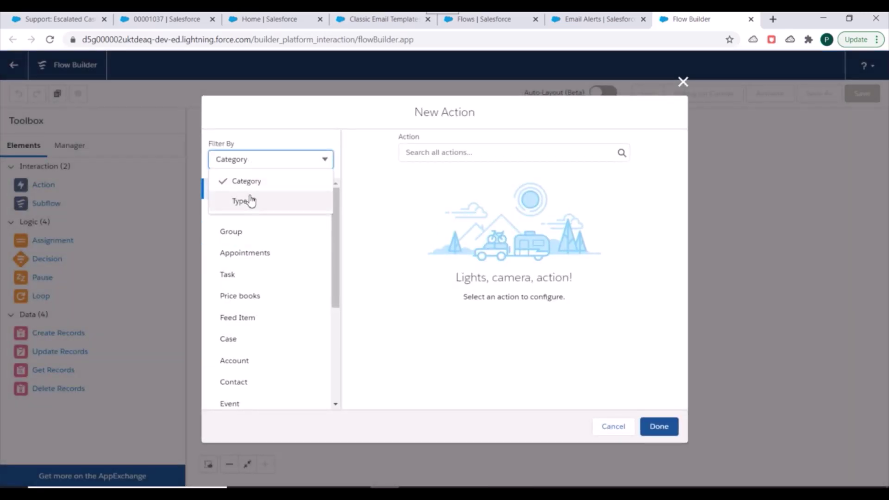
click(250, 199)
click(242, 304)
click(442, 199)
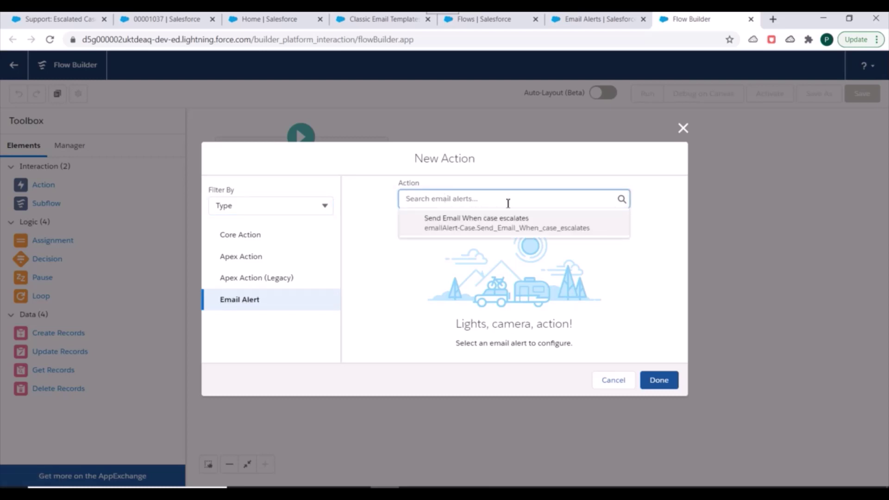
click(487, 227)
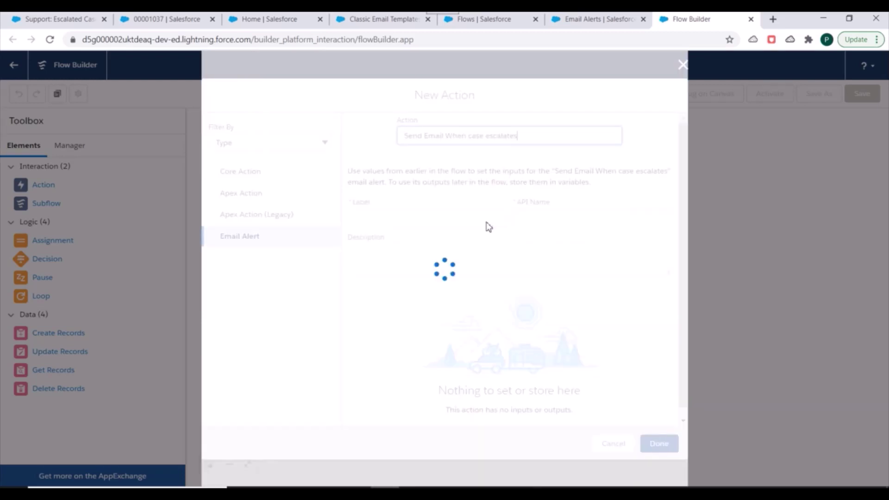
click(396, 255)
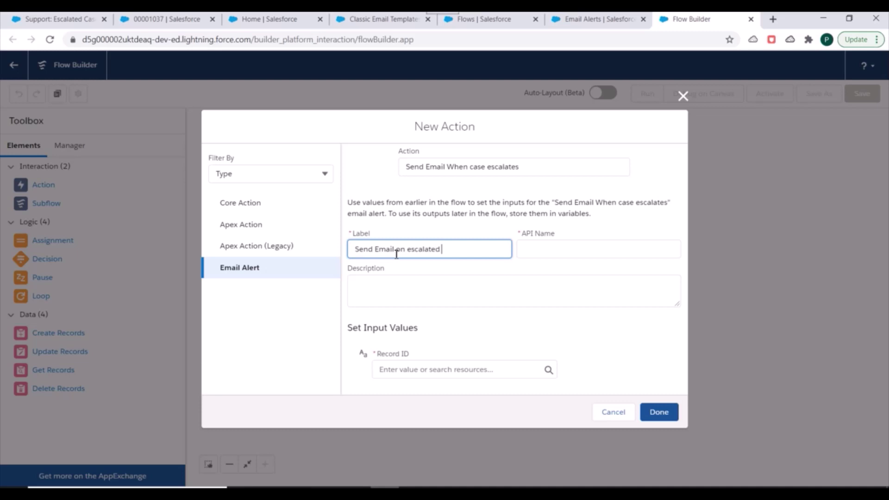
click(503, 362)
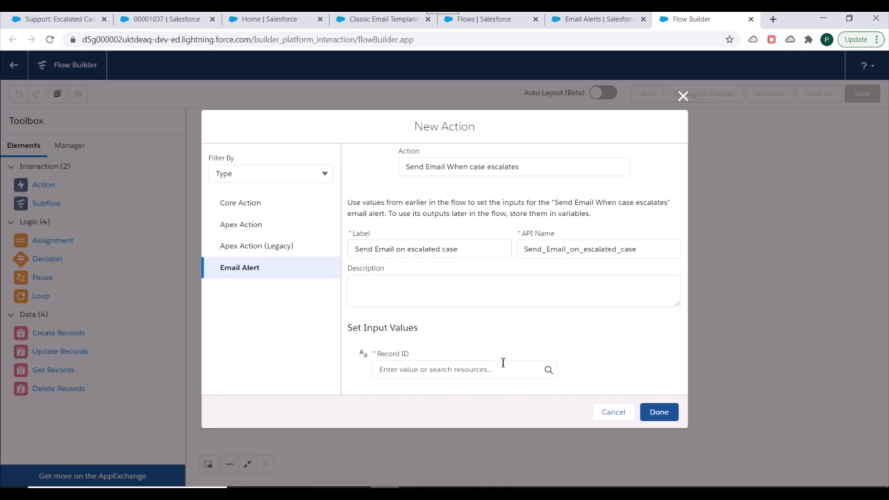
Step: Start a new Variable resource with the API name recordId for the action's Record ID input
click(468, 370)
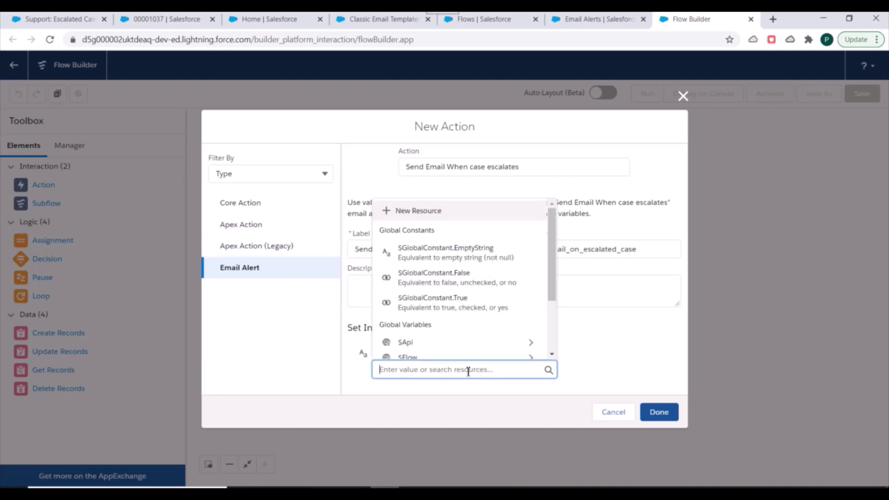
scroll(481, 296, down, 1)
scroll(500, 294, down, 1)
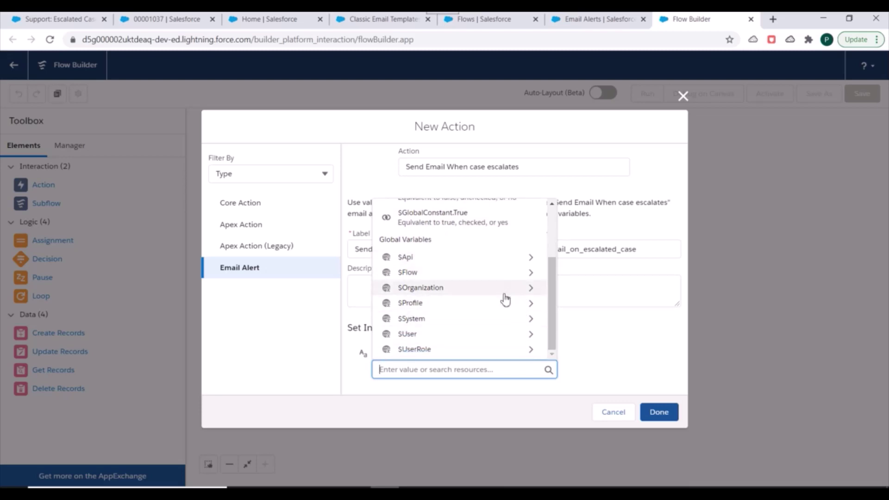
scroll(489, 319, up, 3)
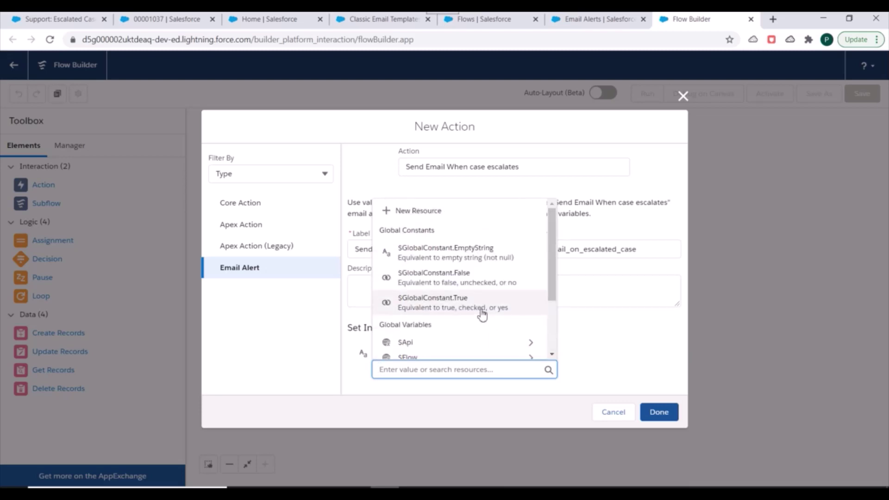
click(403, 212)
click(301, 231)
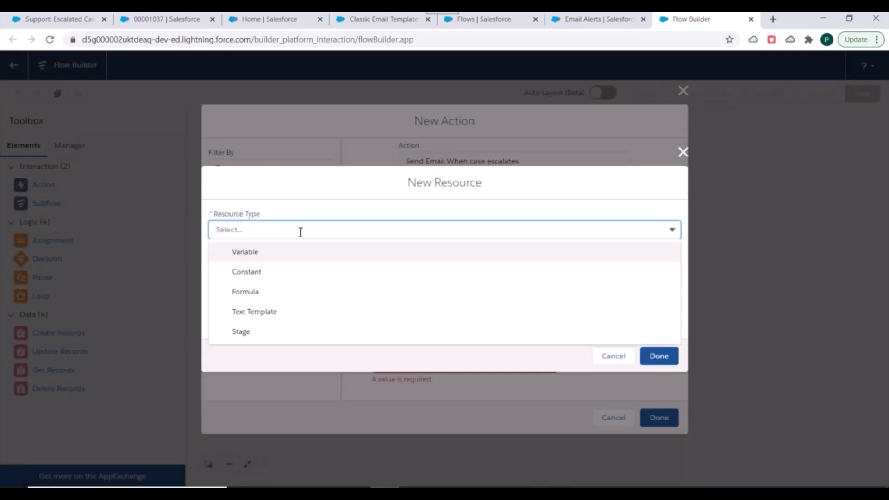
click(267, 251)
click(245, 251)
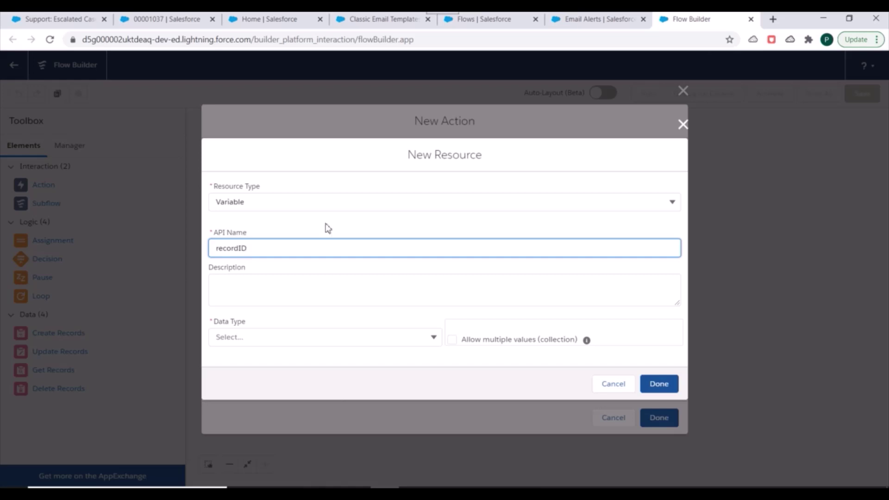
Step: Set the recordId variable's data type to Text, make it available for input, and finish the email alert action
click(295, 337)
click(244, 182)
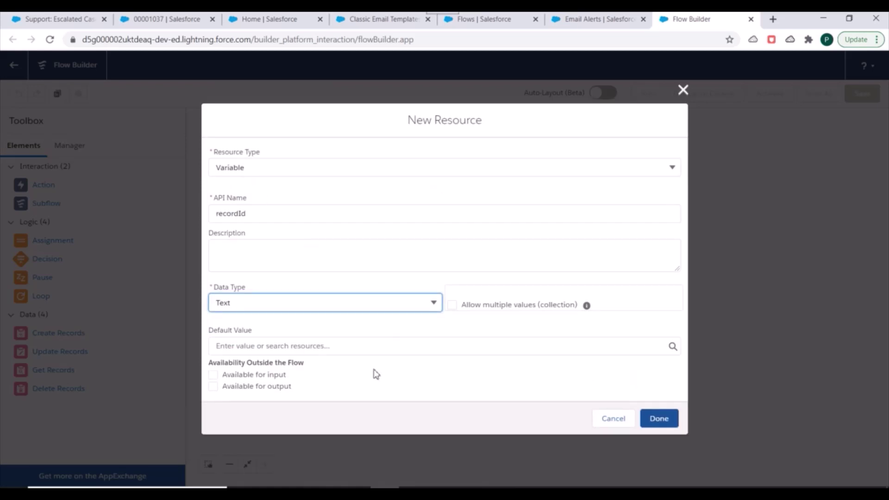
click(214, 375)
click(660, 419)
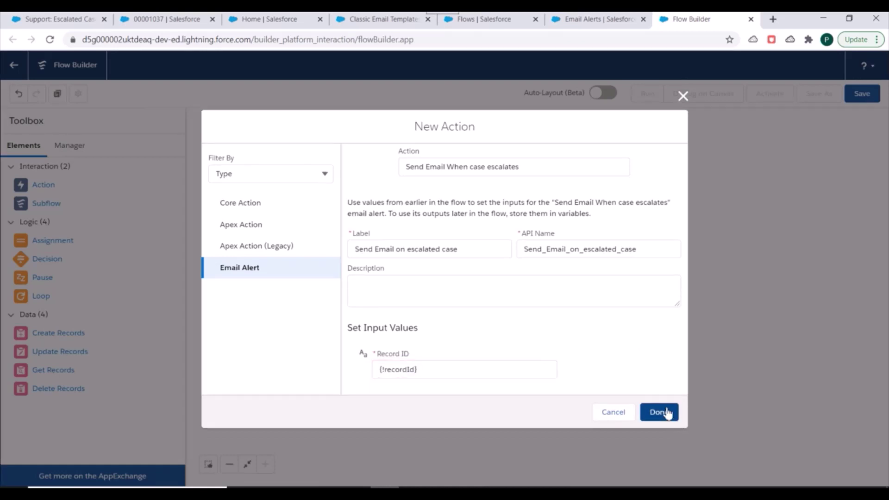
click(661, 412)
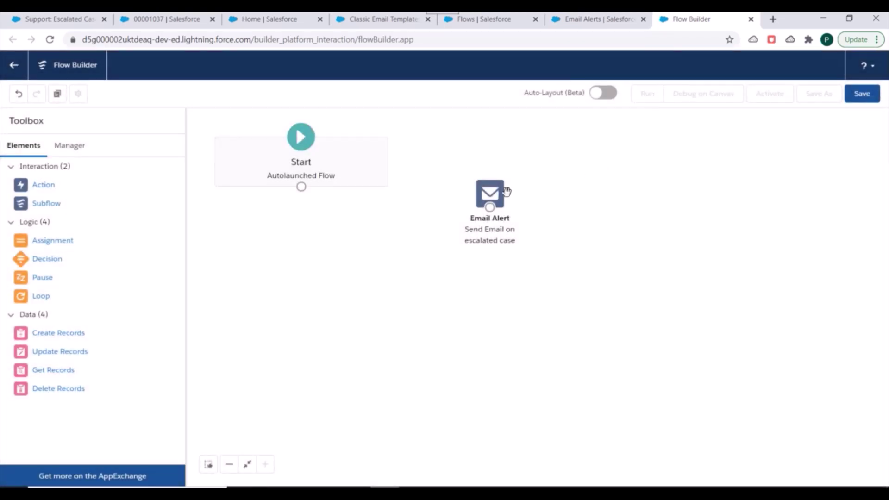
Step: Place the Email Alert element beside the Start element and connect Start to it
double_click(482, 198)
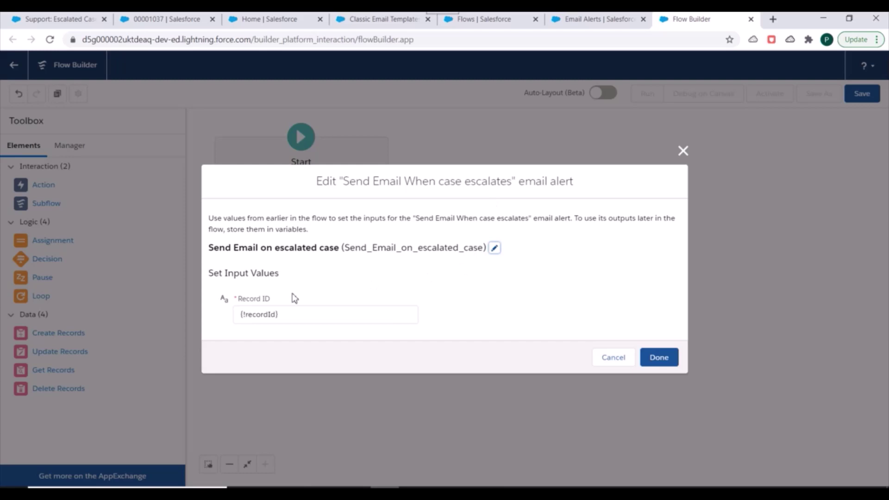
click(683, 151)
drag(488, 144, 487, 143)
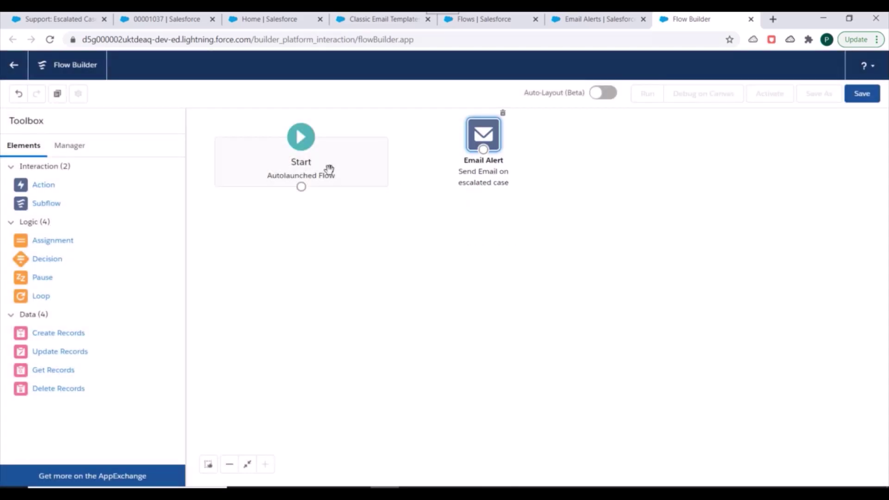
drag(302, 188, 490, 151)
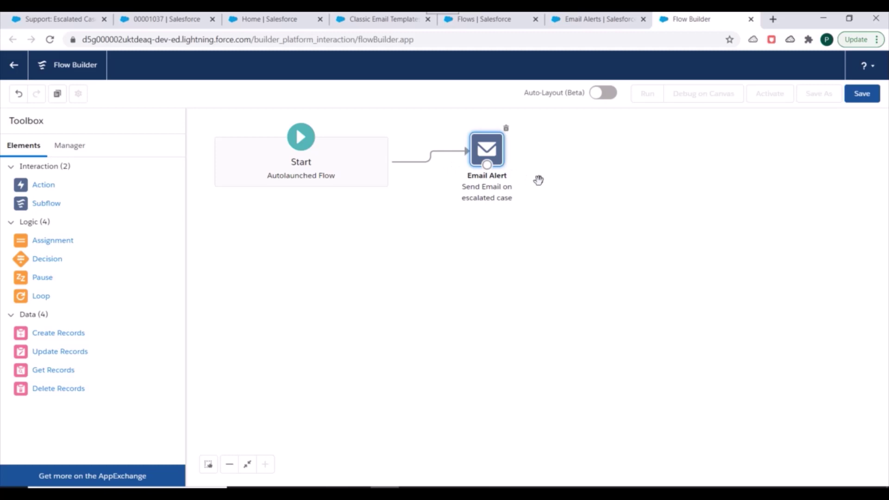
Step: Save the flow with the label "Send Emails on Escalated case" and activate it
click(858, 101)
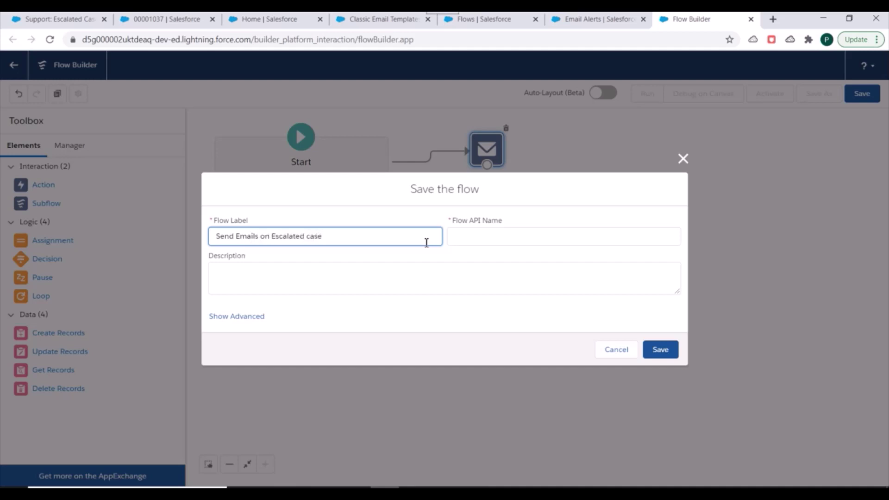
click(659, 349)
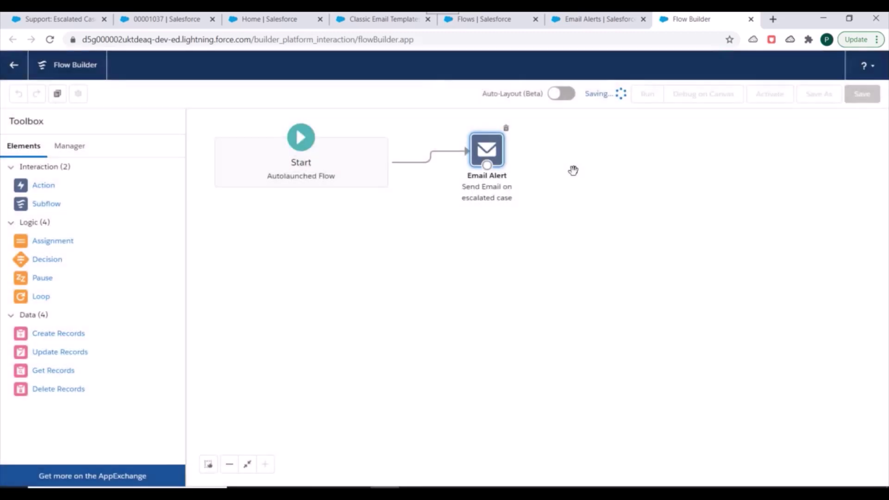
click(770, 93)
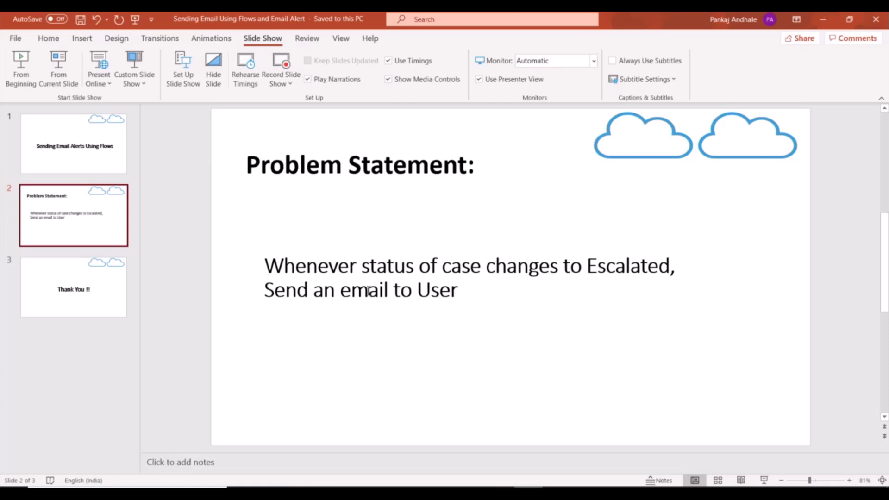
Step: Switch from PowerPoint back to the browser's Flows setup page and find and open Process Builder in Setup
click(823, 19)
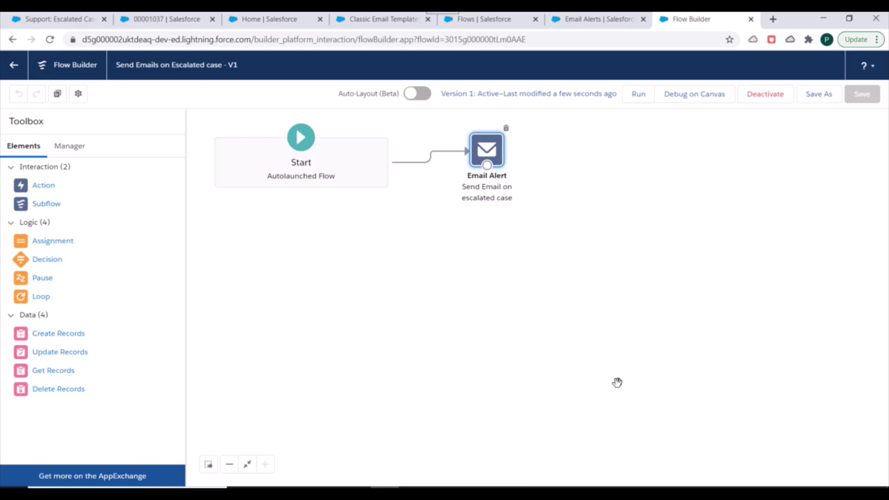
click(484, 19)
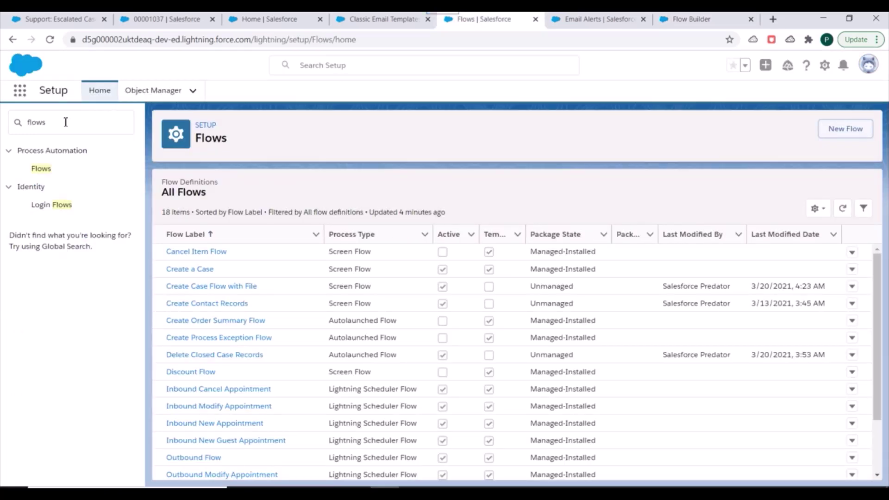
text(pro)
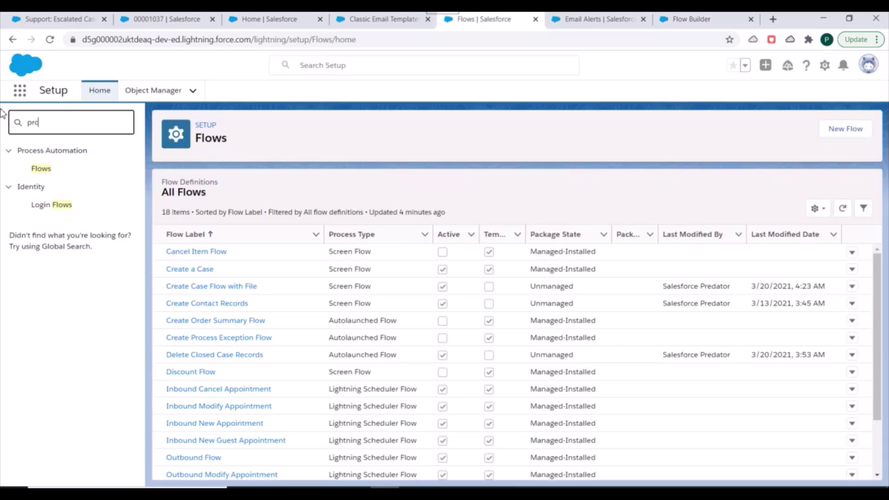
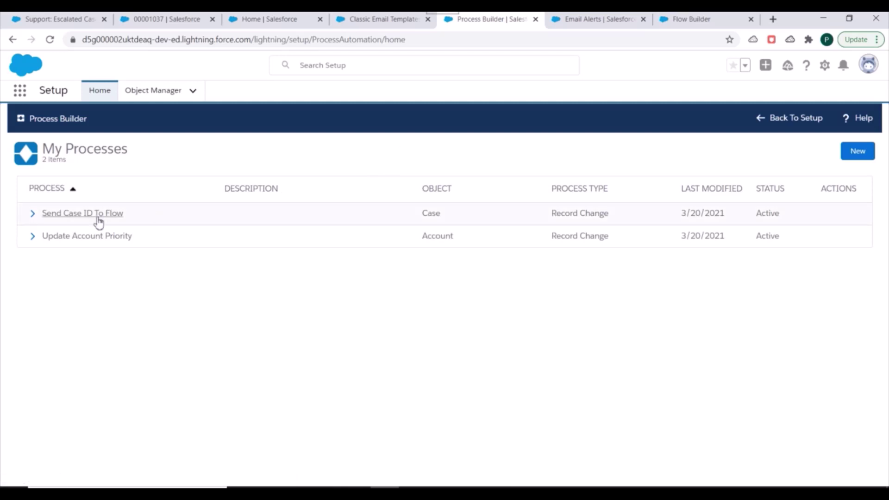
Step: Create a new process named "Send Escalated Case ID to Flow" that starts when a record changes
click(850, 160)
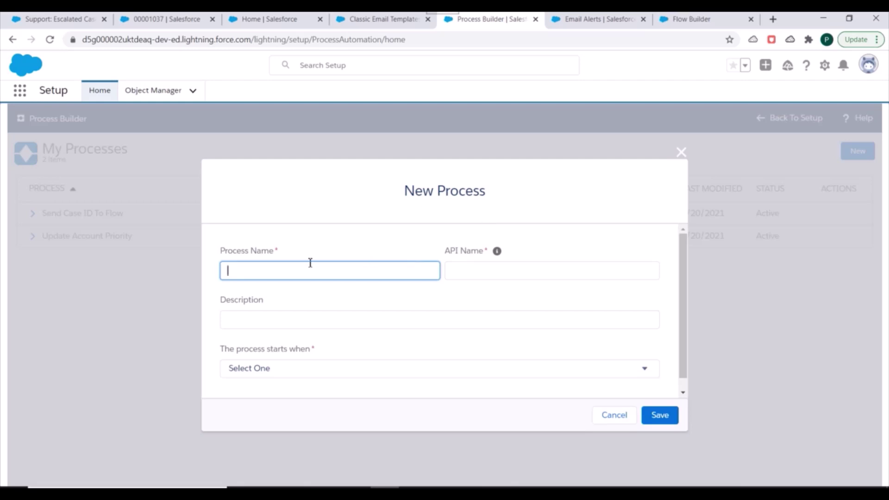
text(Ser)
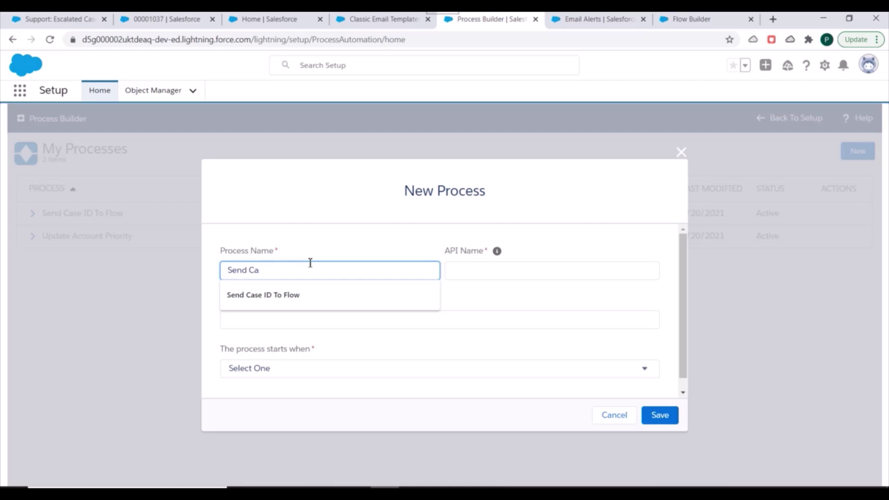
text(Escalated Case ID to Flow)
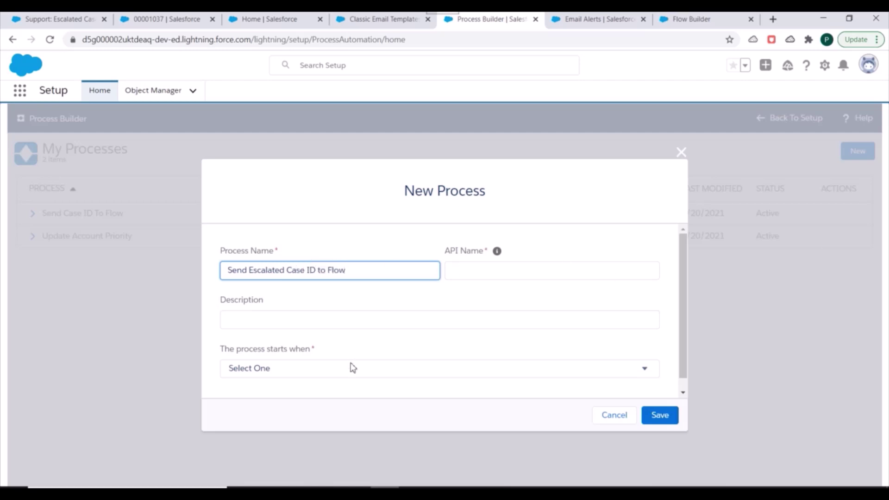
click(328, 375)
click(287, 396)
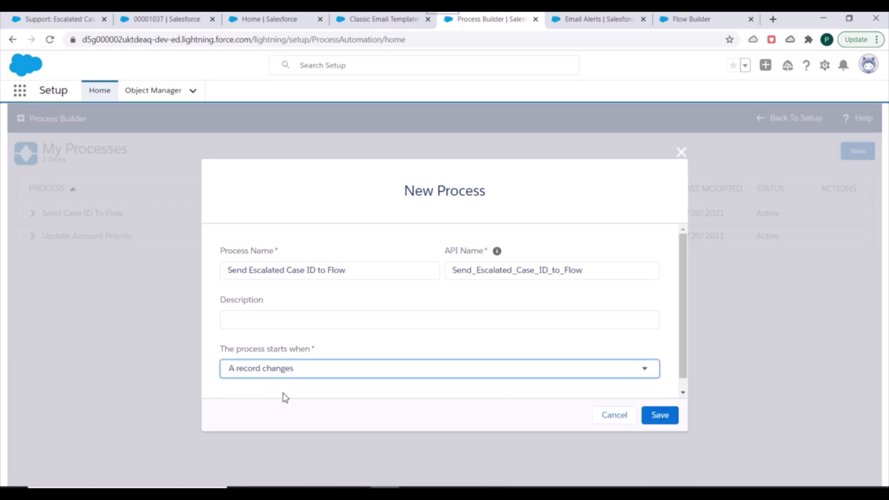
click(661, 413)
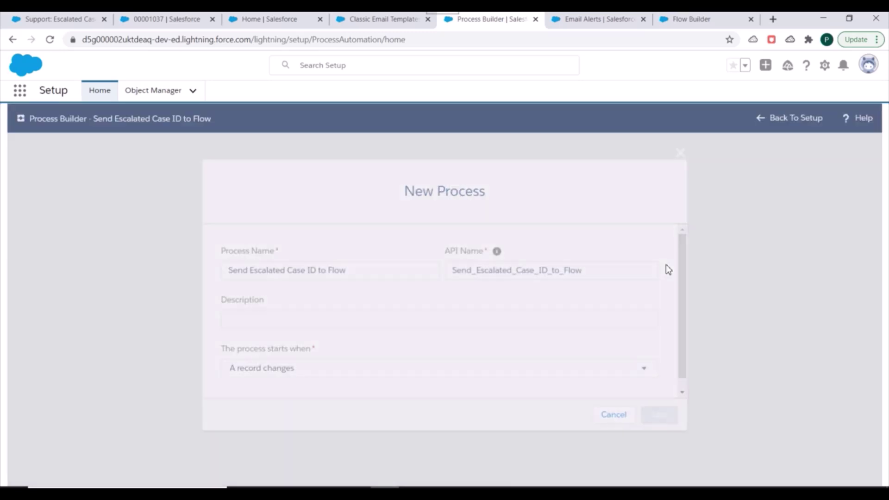
Step: Add Case as the object that the process runs on
click(64, 225)
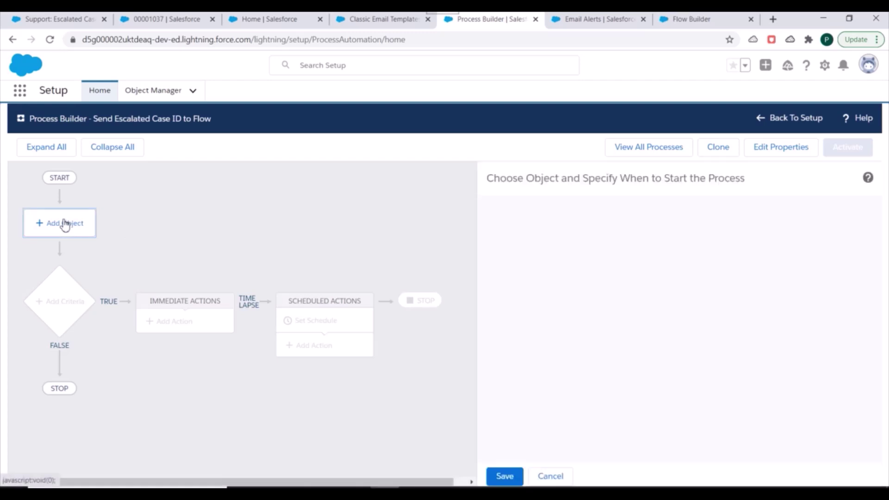
click(536, 233)
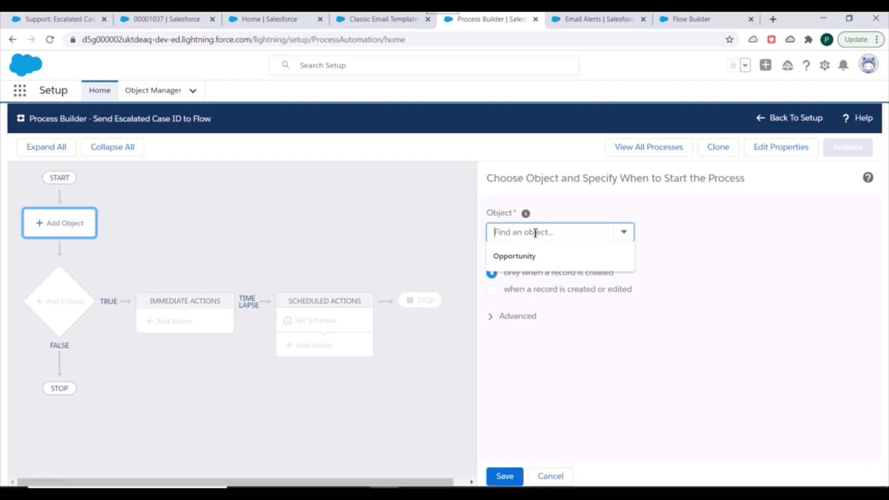
text(cacase)
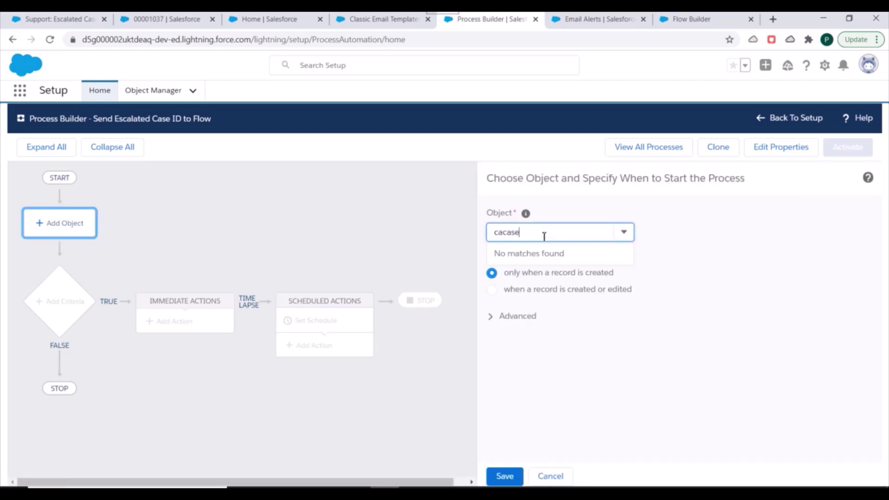
key(BackSpace)
key(BackSpace)
key(BackSpace)
key(BackSpace)
key(BackSpace)
text(case)
click(532, 254)
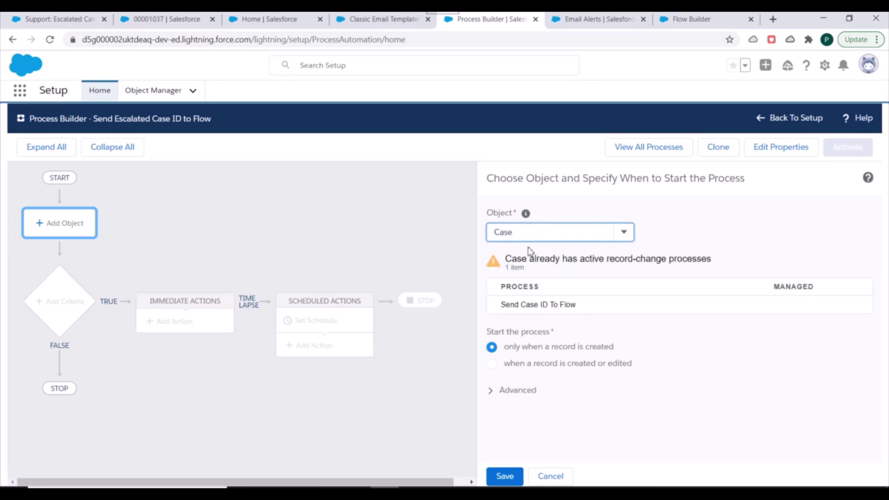
Step: Set the process to start when a case record is created or edited, and save the object settings
drag(514, 262, 701, 259)
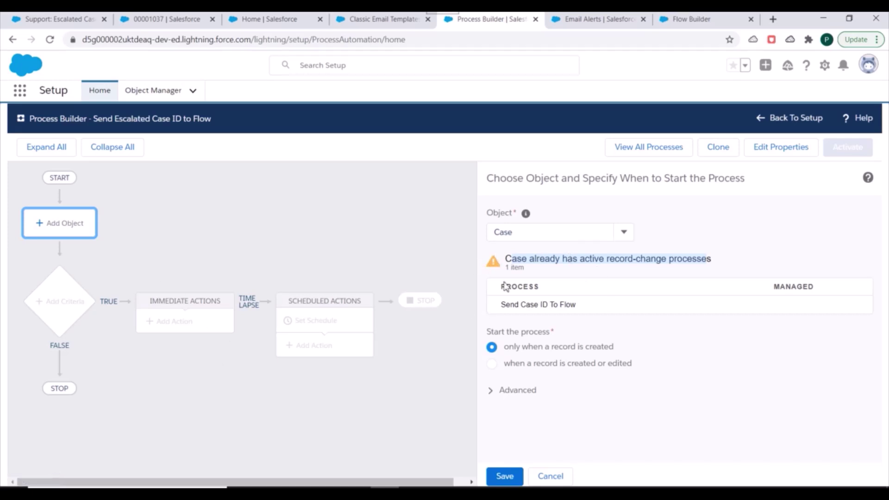
click(545, 366)
click(504, 476)
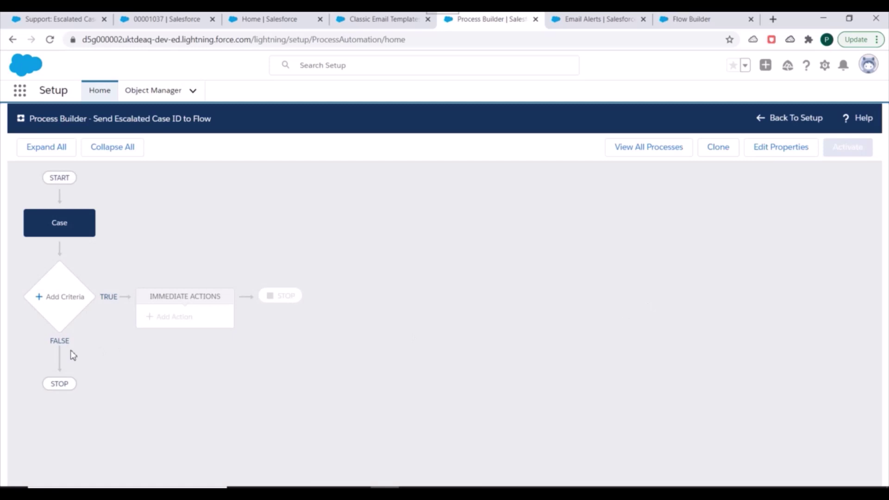
Step: Add a criteria node to the process and name it "Case got Escalated"
click(38, 297)
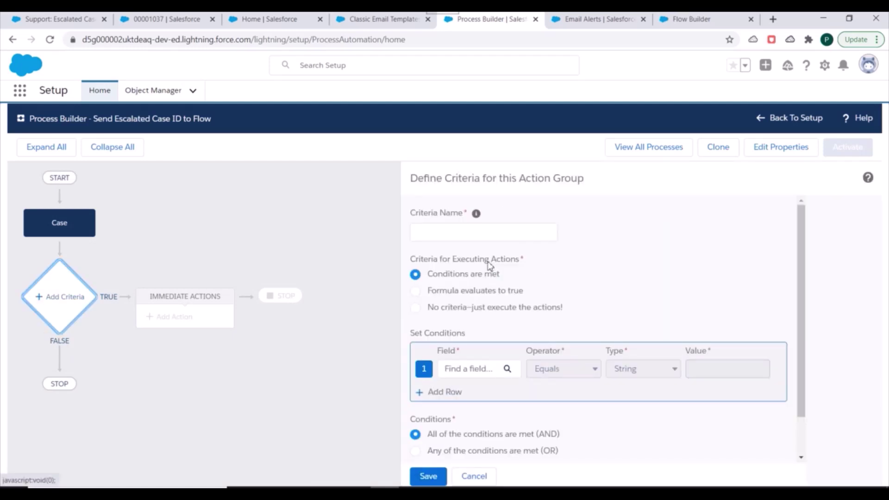
click(453, 230)
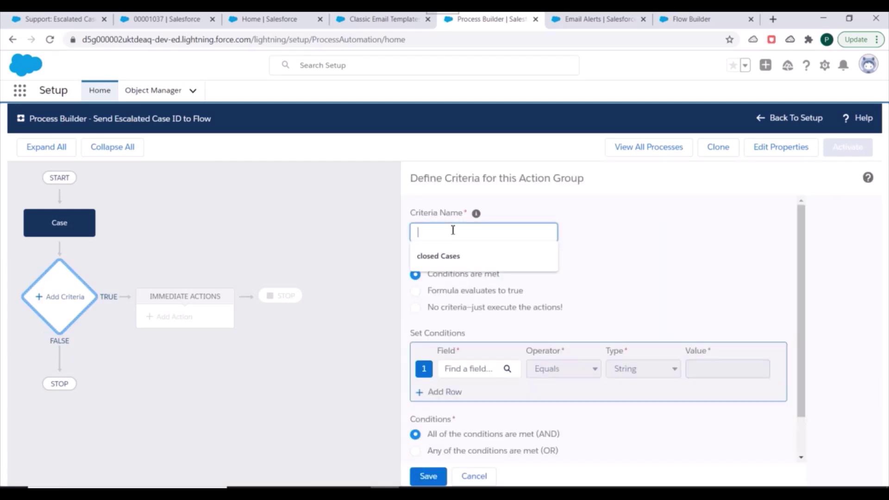
text(Case got Escalated)
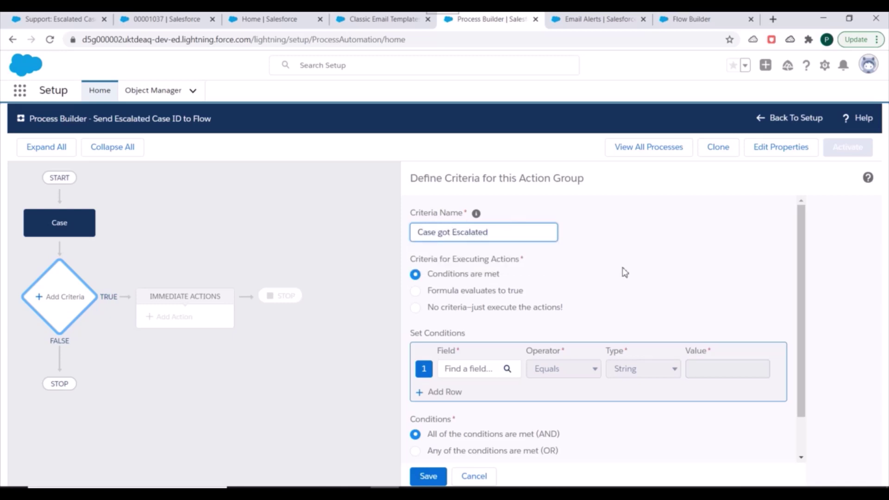
click(624, 272)
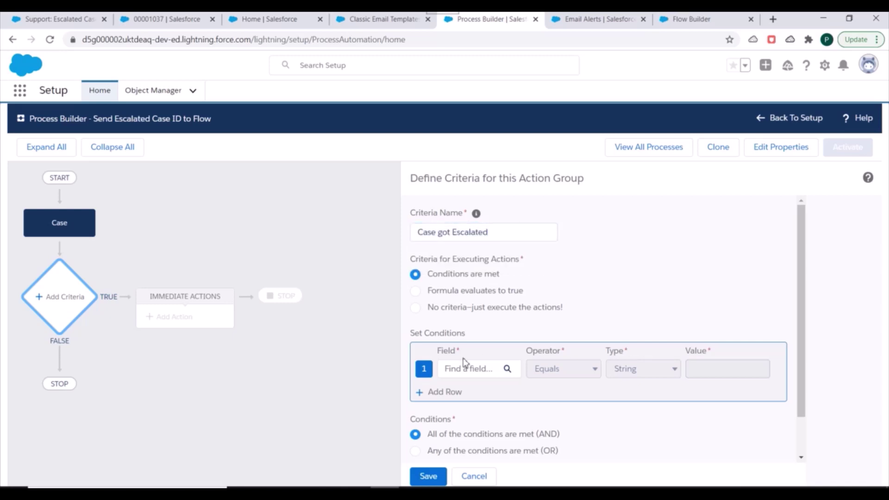
Step: Define the first condition as the case's Status field equals the picklist value Escalated
click(458, 368)
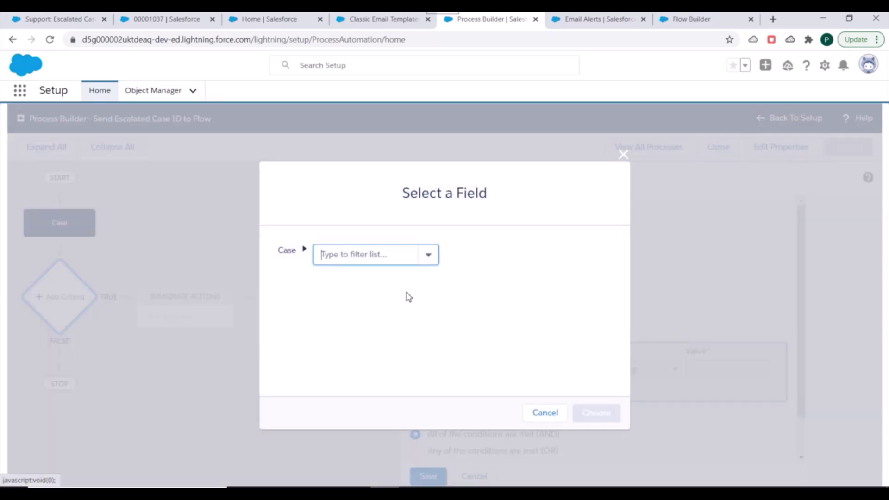
text(st)
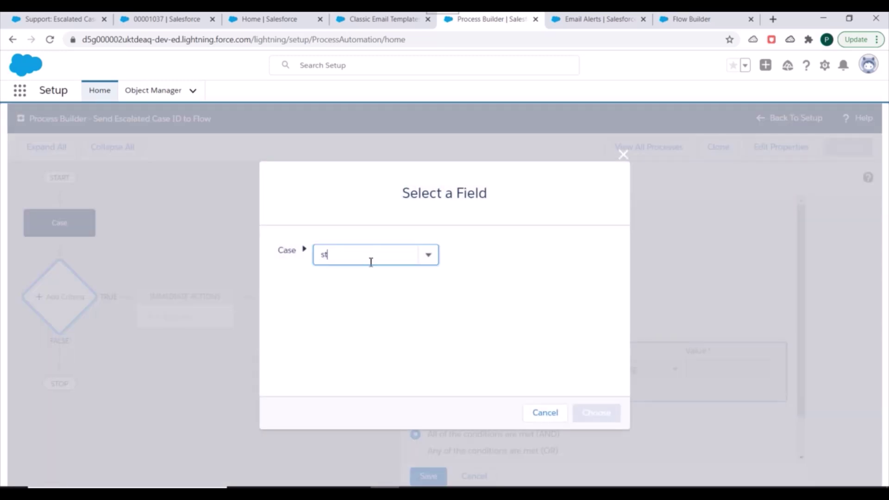
text(atus)
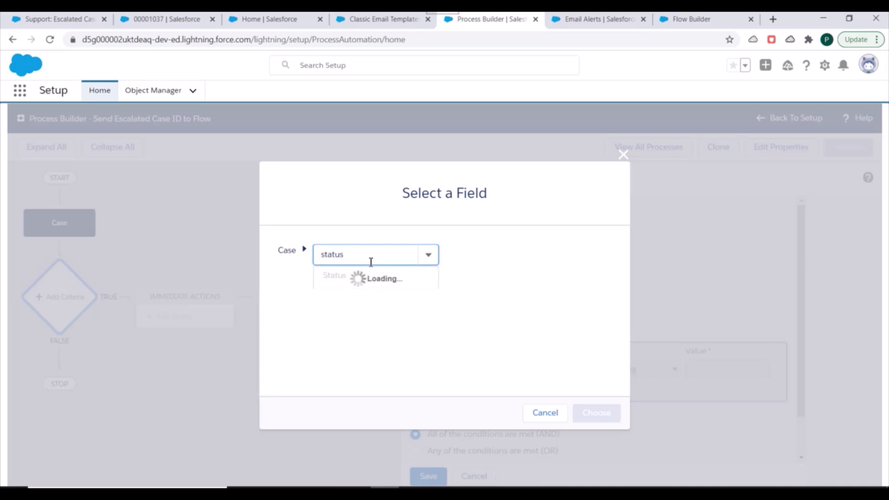
click(336, 276)
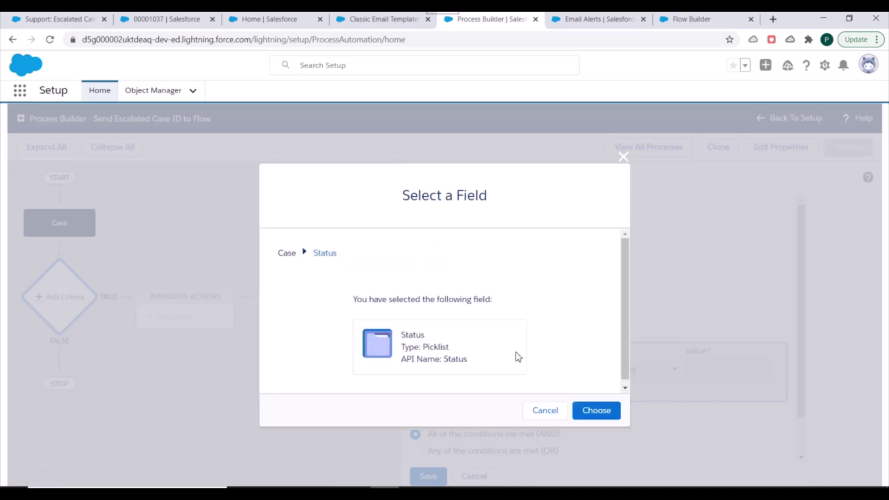
click(593, 412)
click(704, 374)
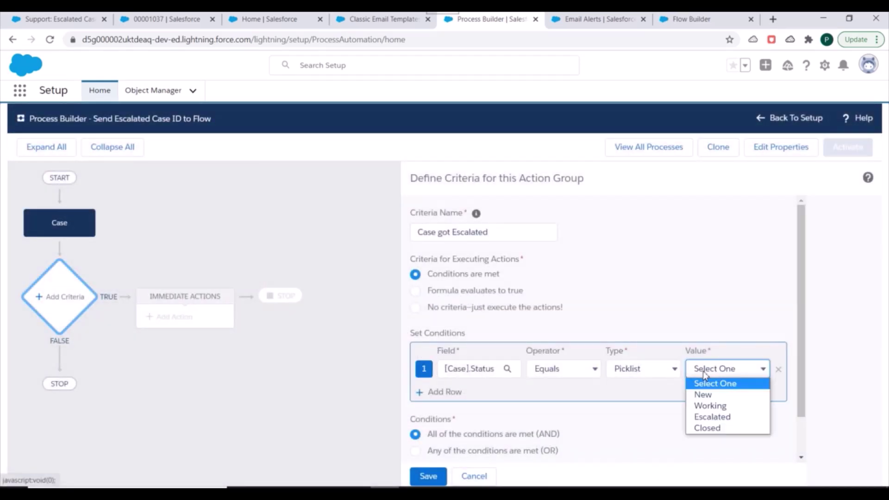
click(708, 416)
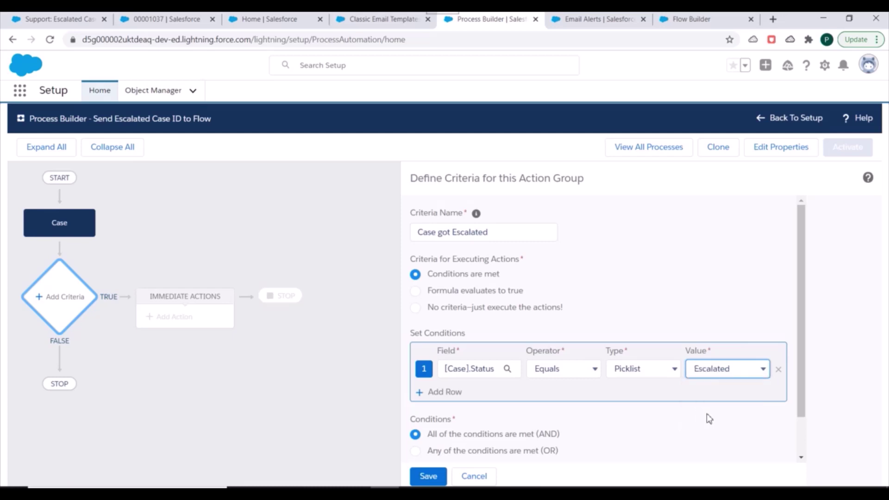
Step: Add a second condition requiring that the case's Status field Is null is False, and save the criteria
click(453, 391)
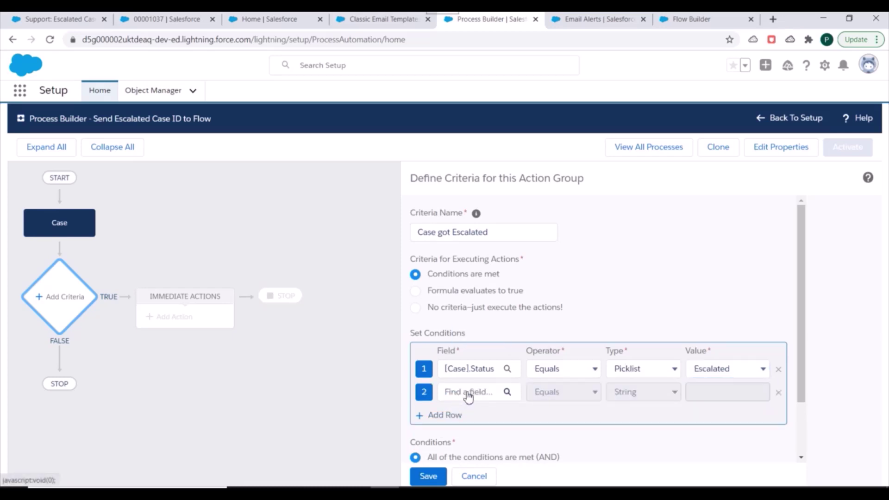
click(465, 392)
click(364, 256)
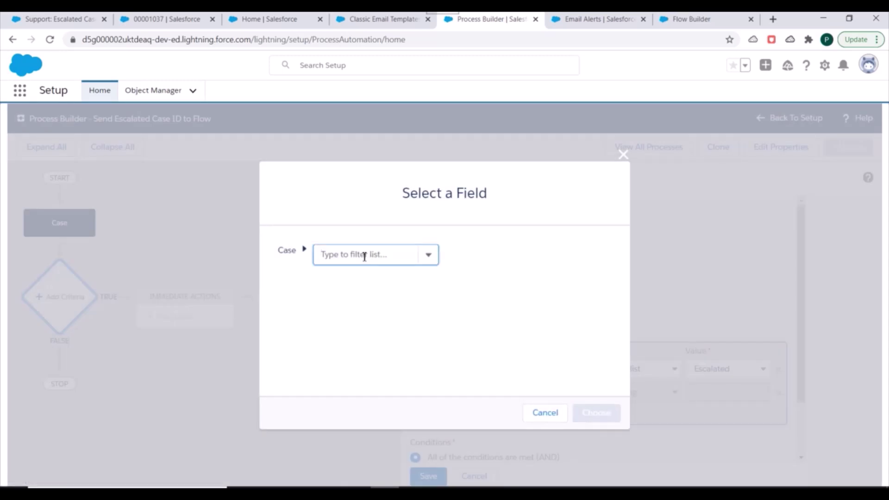
text(case)
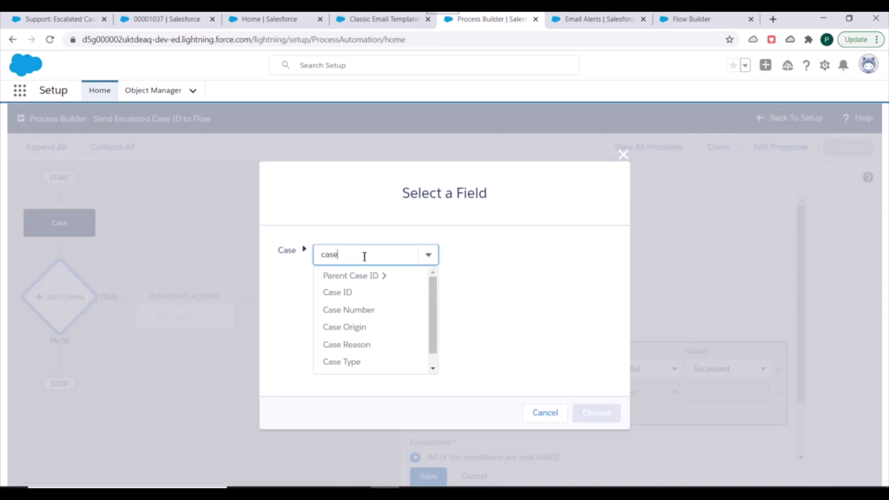
key(ctrl+a)
text(status)
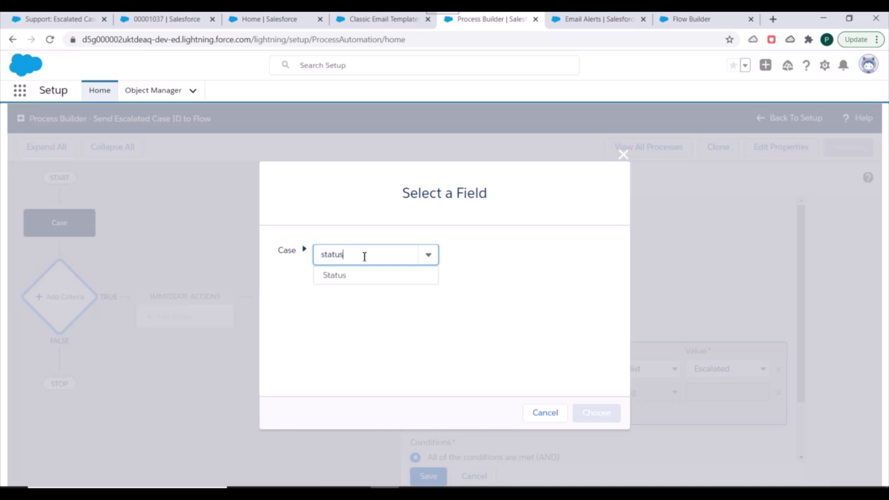
click(360, 277)
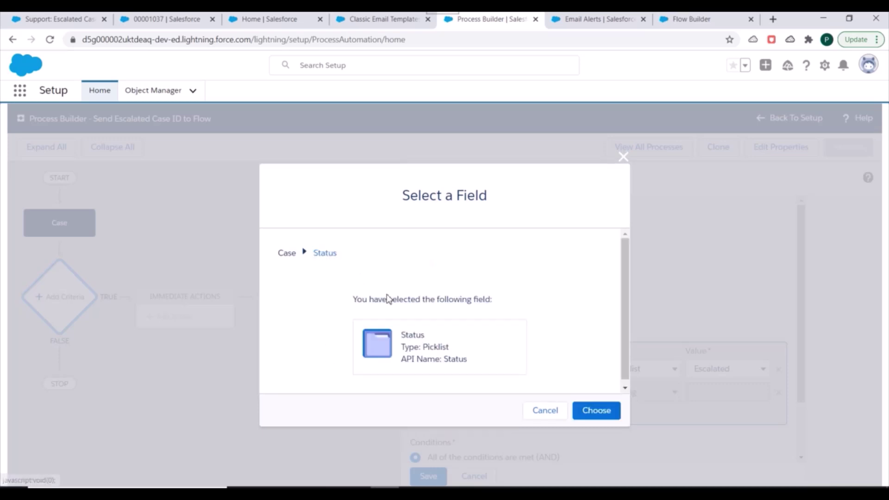
click(597, 411)
click(585, 391)
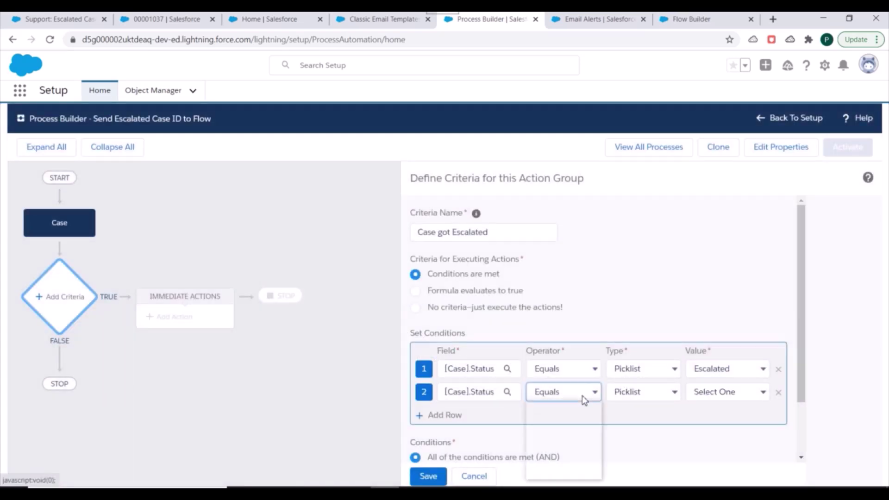
click(548, 462)
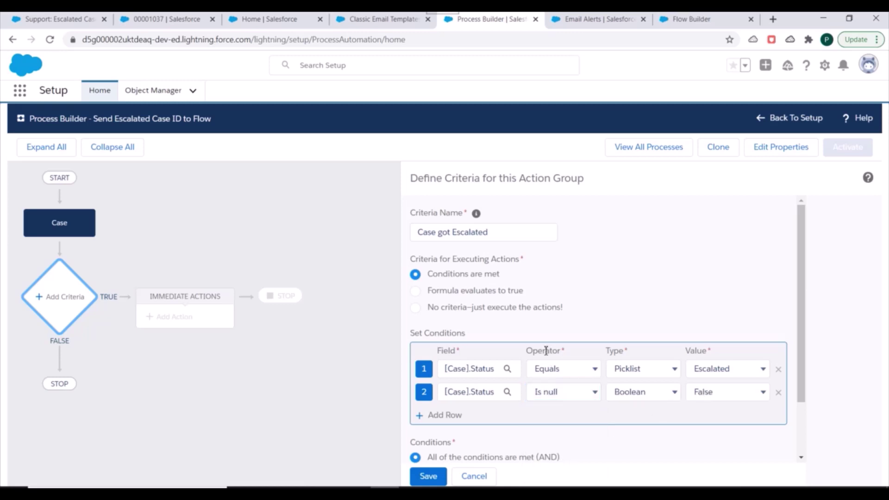
scroll(546, 350, down, 2)
click(429, 476)
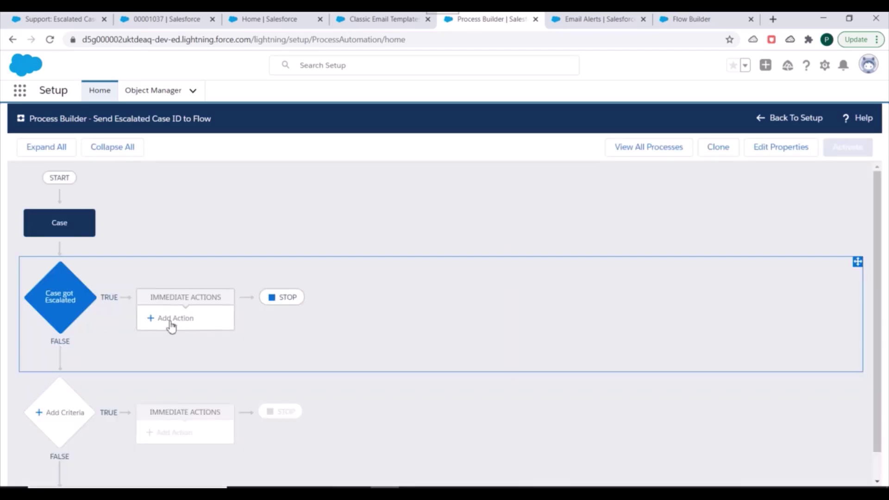
Step: Add an immediate action of type Flows named "Send Email" that launches the flow "Send Emails on Escalated case"
click(159, 320)
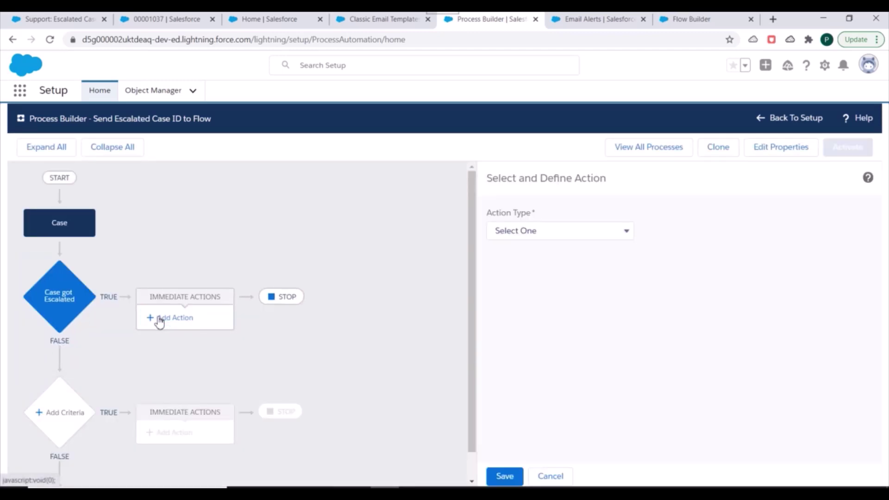
click(548, 232)
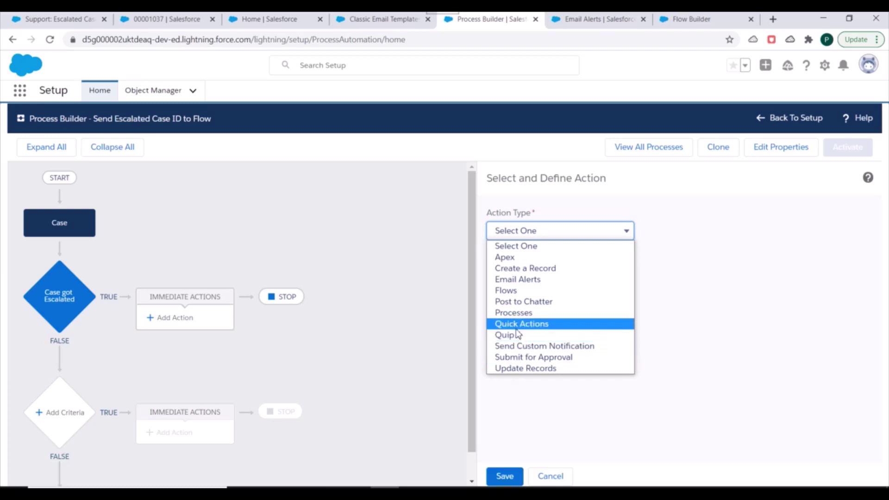
click(516, 291)
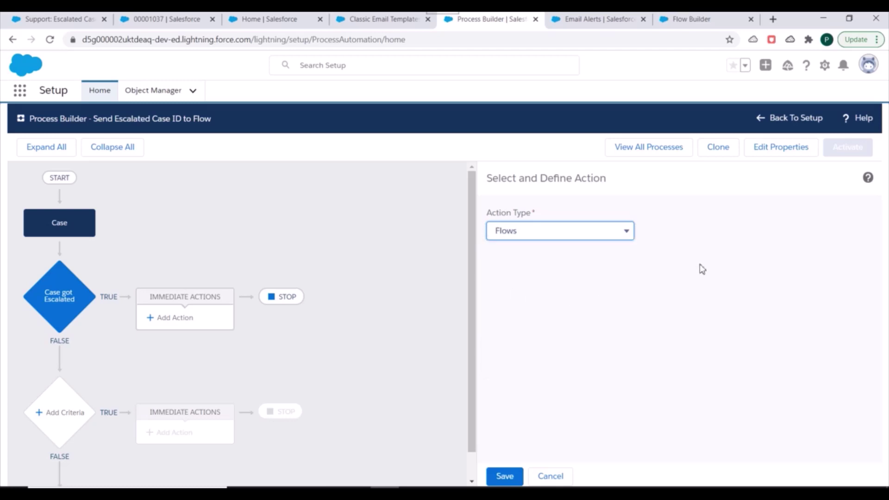
click(563, 278)
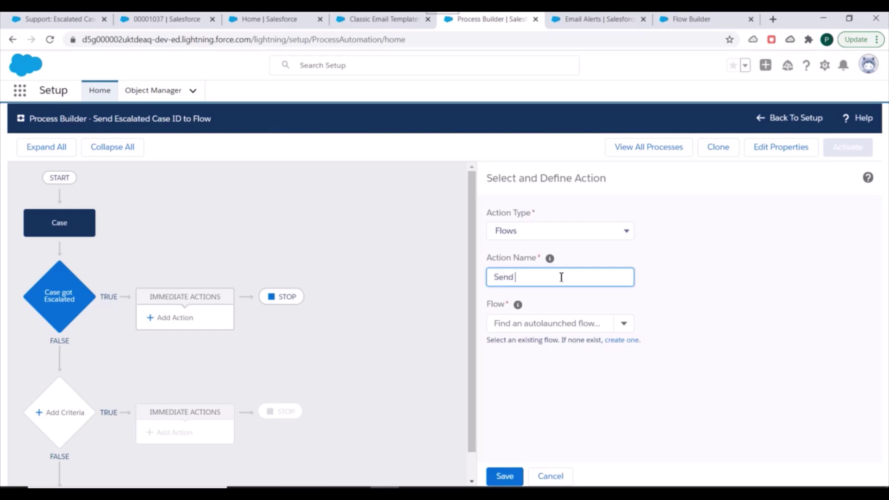
click(536, 323)
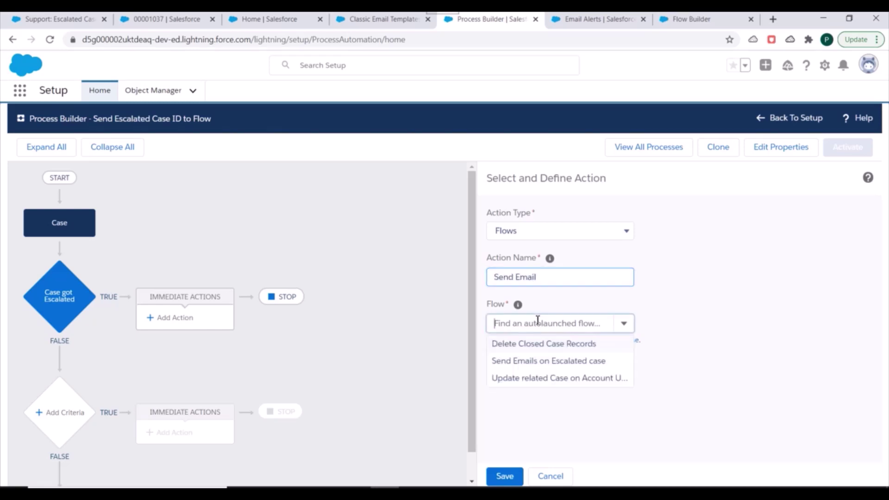
click(527, 366)
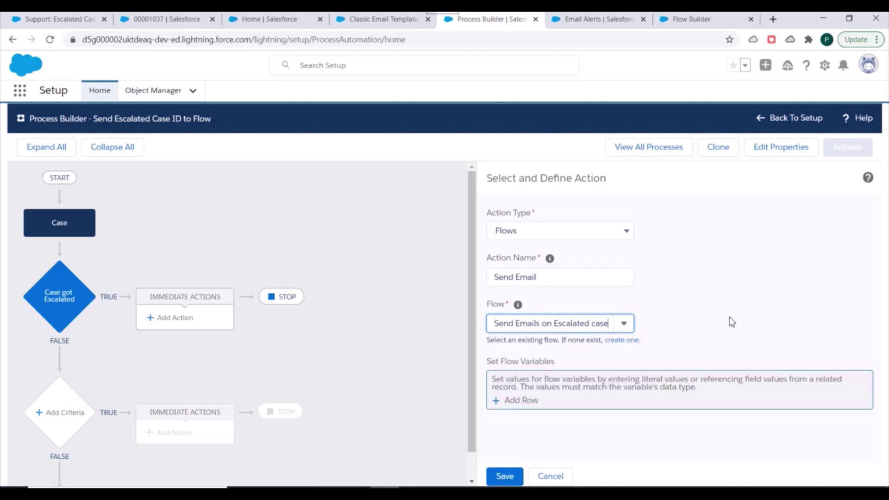
Step: Add a flow variable row for recordId and set its type to Field Reference
click(509, 400)
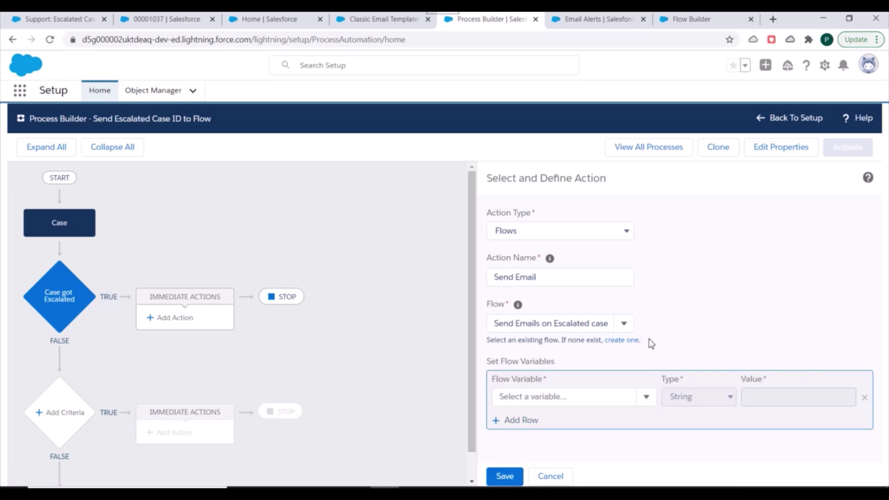
click(571, 398)
click(532, 420)
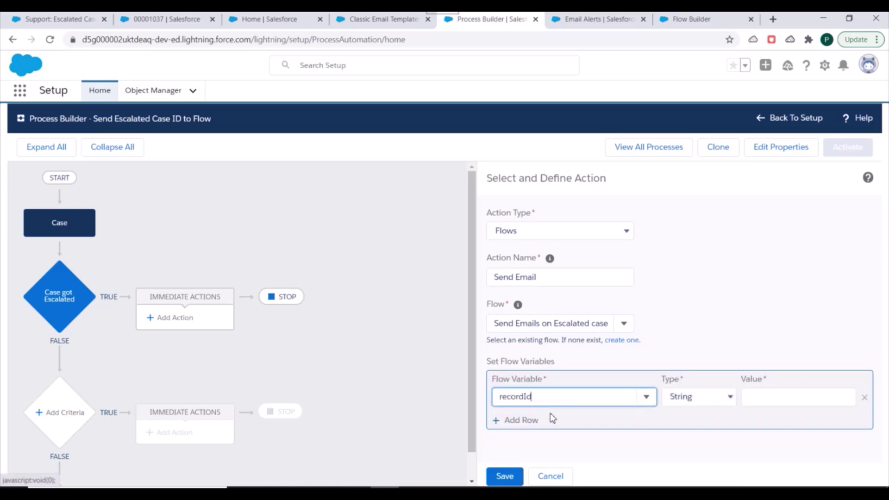
click(703, 404)
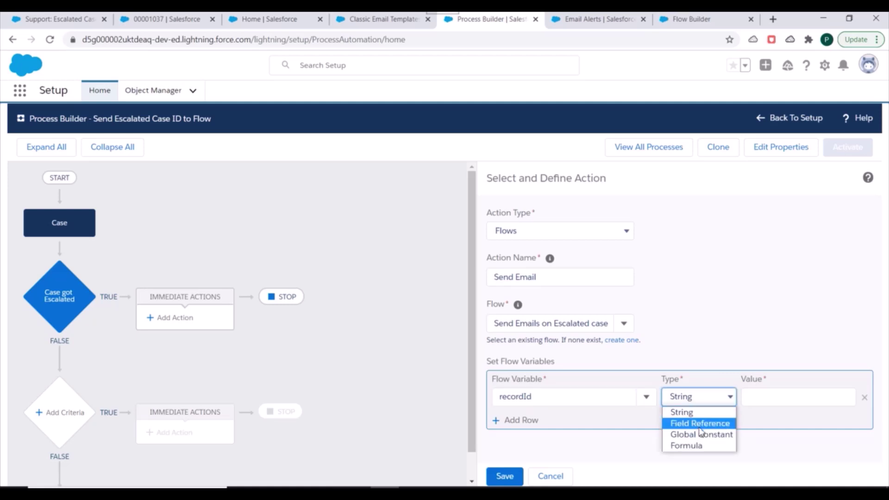
click(708, 422)
Step: Set the recordId variable's value to the Case ID field of the case
click(764, 398)
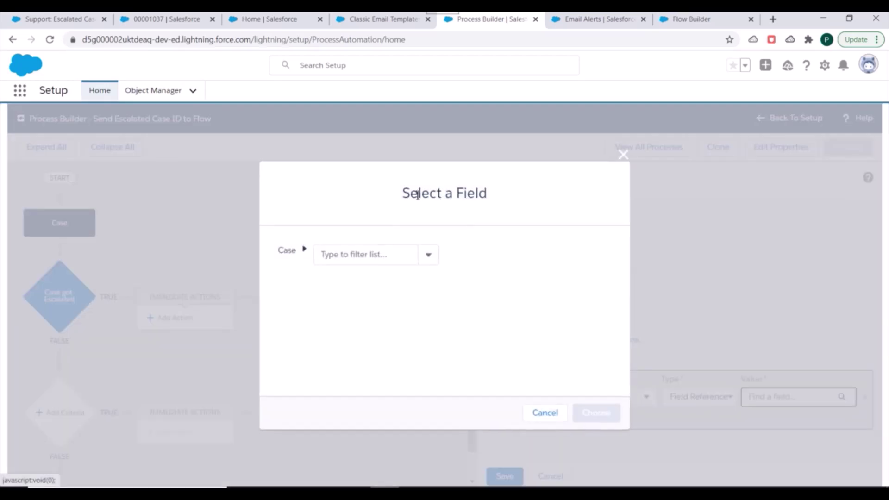
text(caseid)
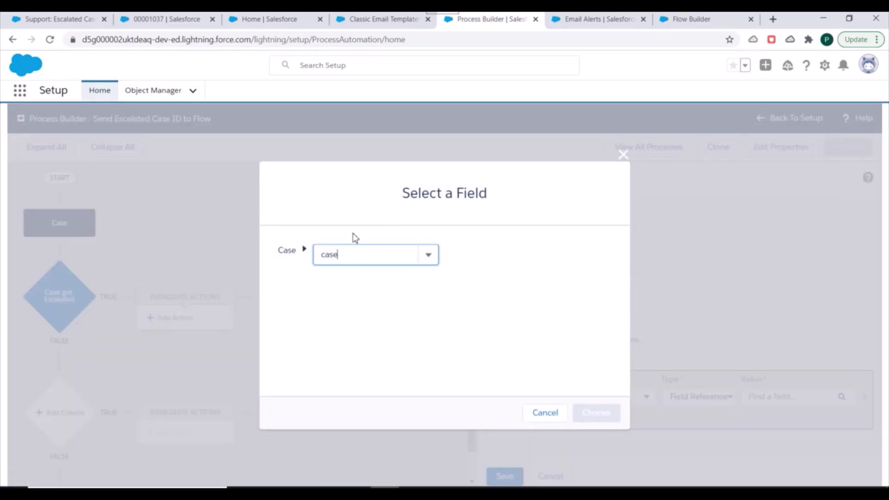
double_click(359, 258)
text(id)
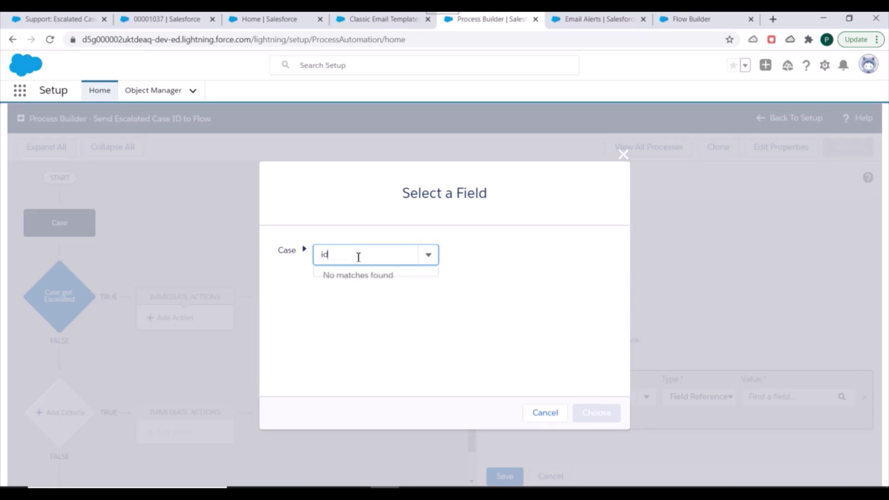
scroll(366, 301, down, 5)
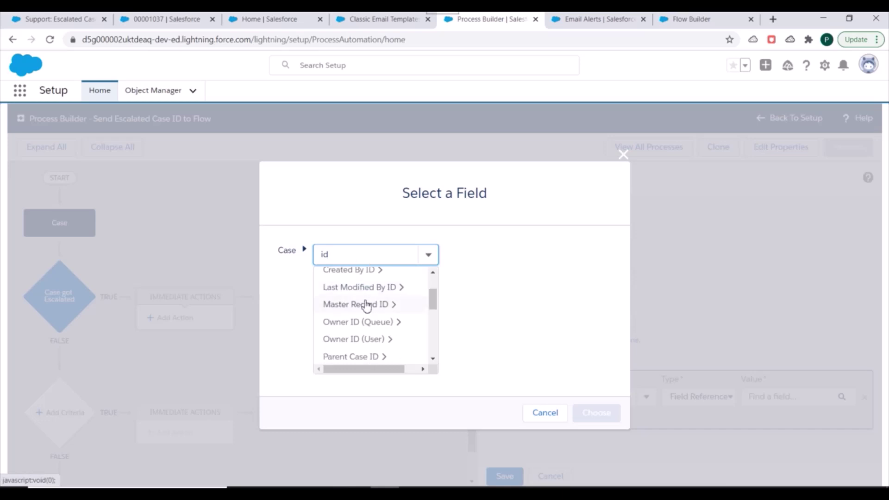
click(350, 327)
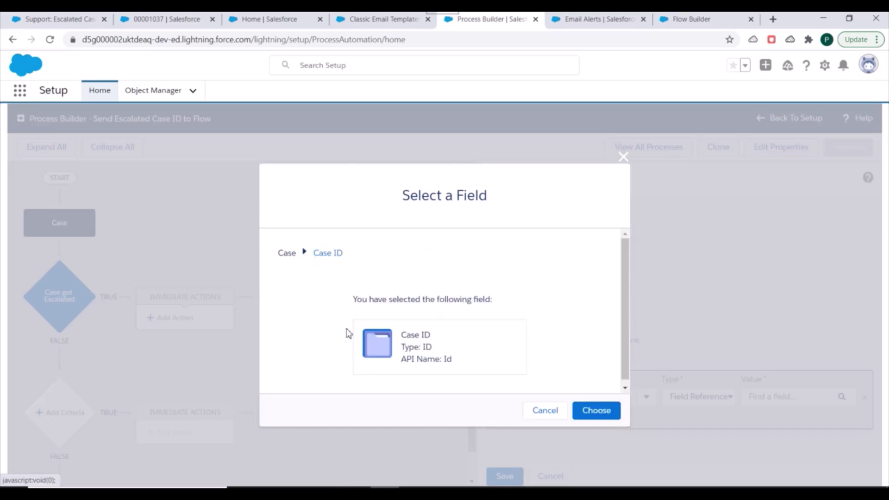
click(591, 411)
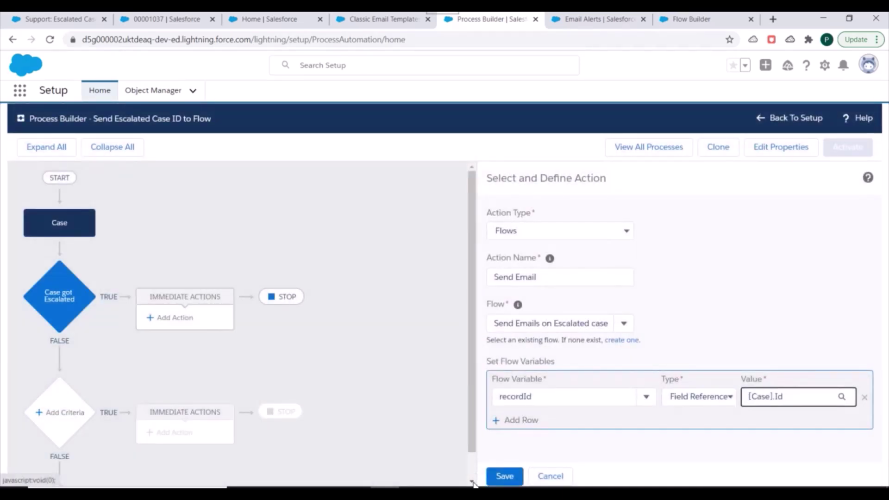
Step: Save the Send Email action and activate the "Send Escalated Case ID to Flow" process
click(505, 476)
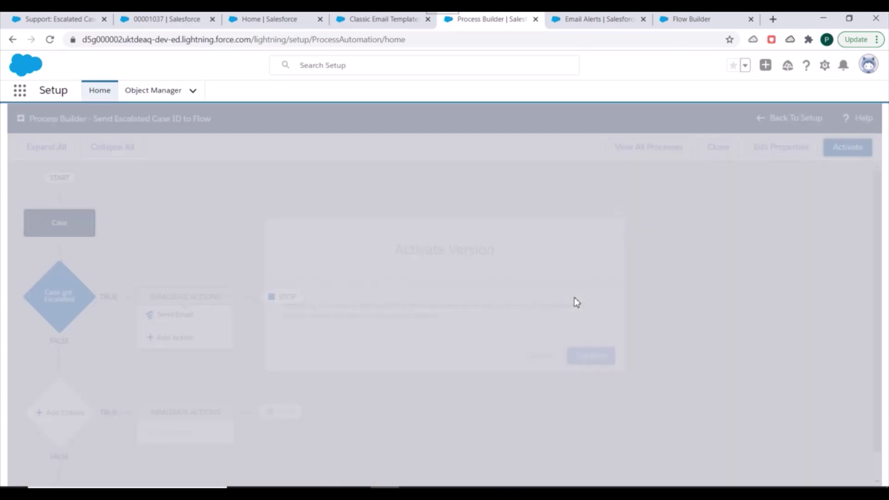
click(595, 366)
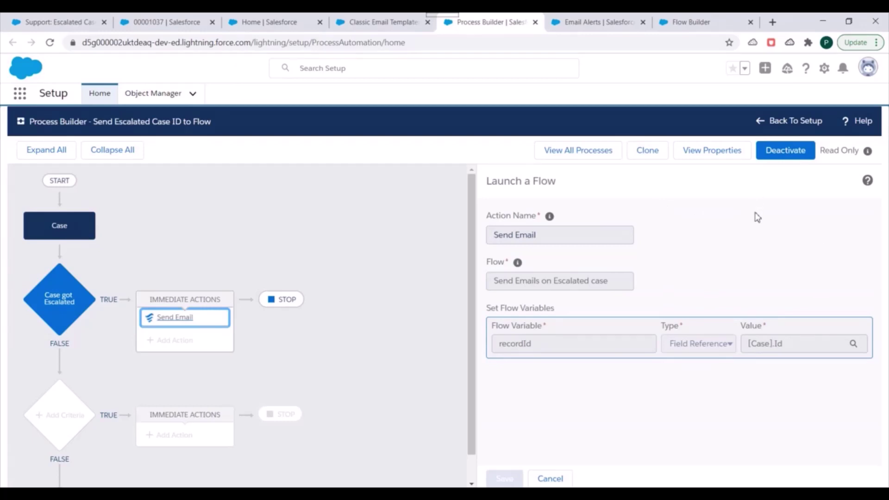
Step: Open version 1 of the "Send Case ID To Flow" process from the process list and deactivate it
click(569, 149)
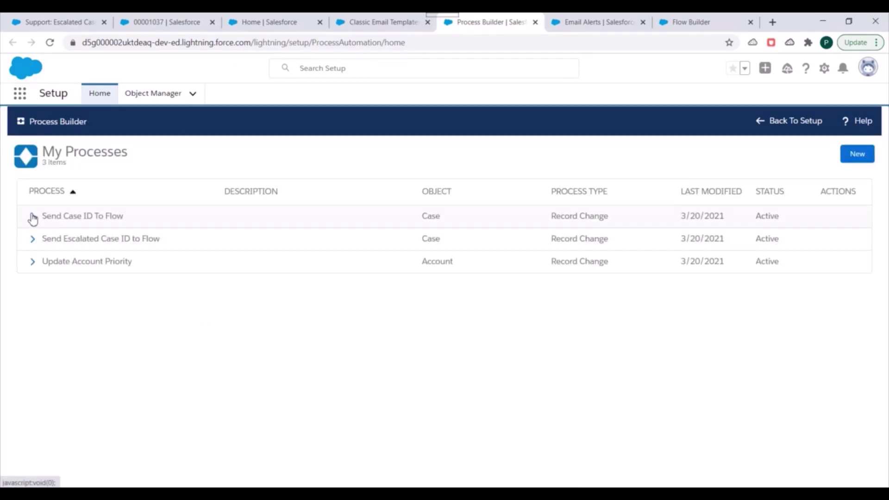
click(33, 217)
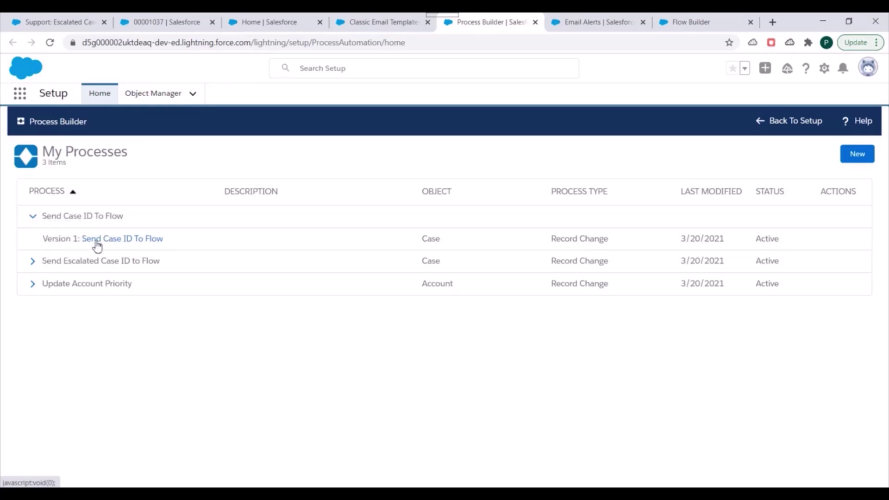
click(97, 239)
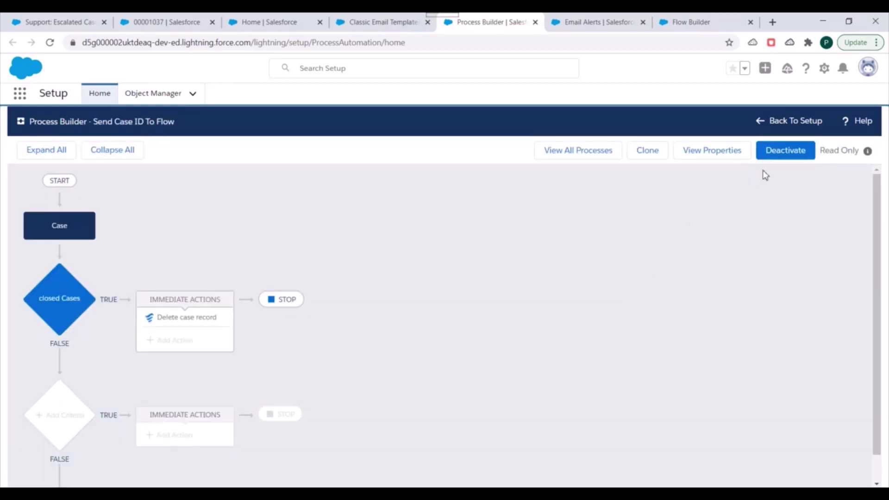
click(780, 155)
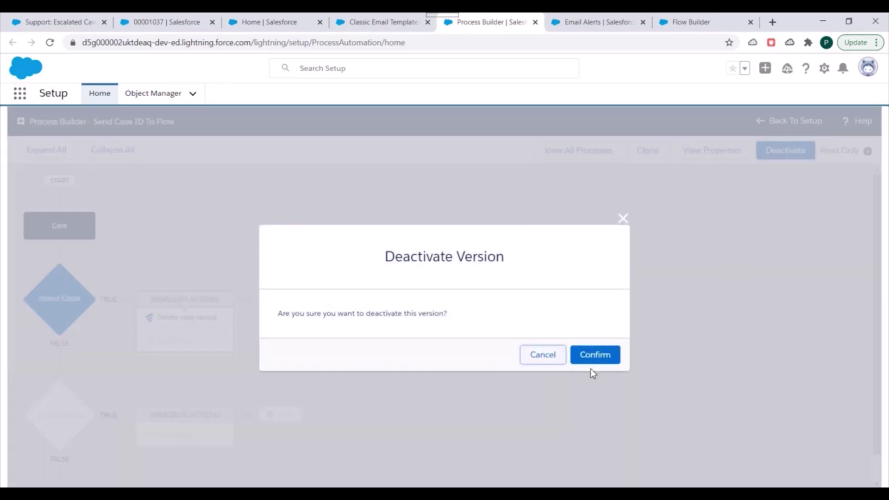
click(593, 355)
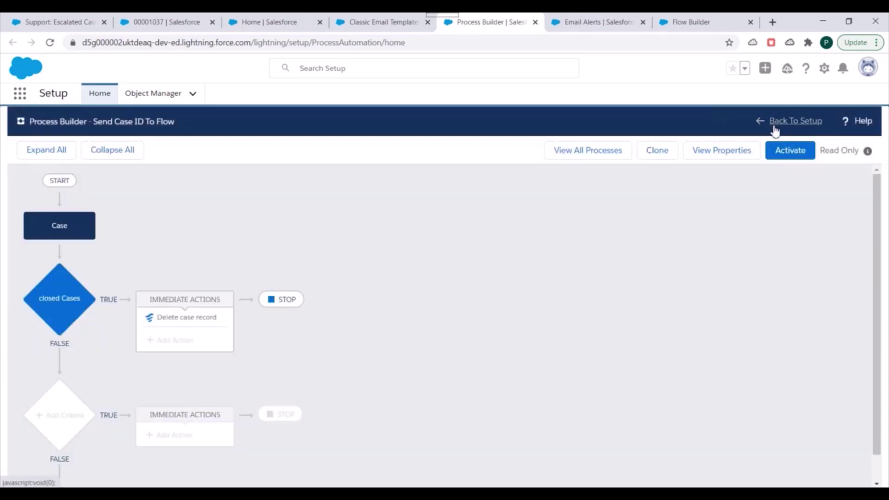
Step: Return to the case record "This is file required" and reload it, discarding the open edit form
click(370, 22)
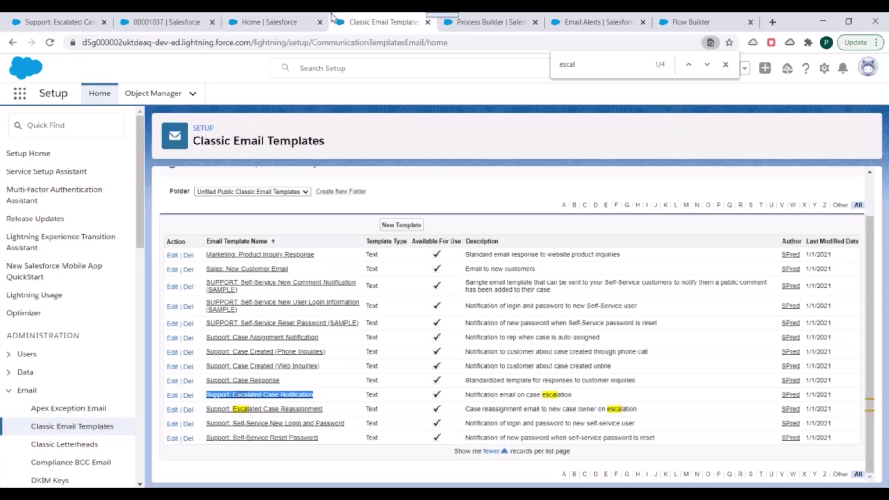
click(268, 22)
click(192, 19)
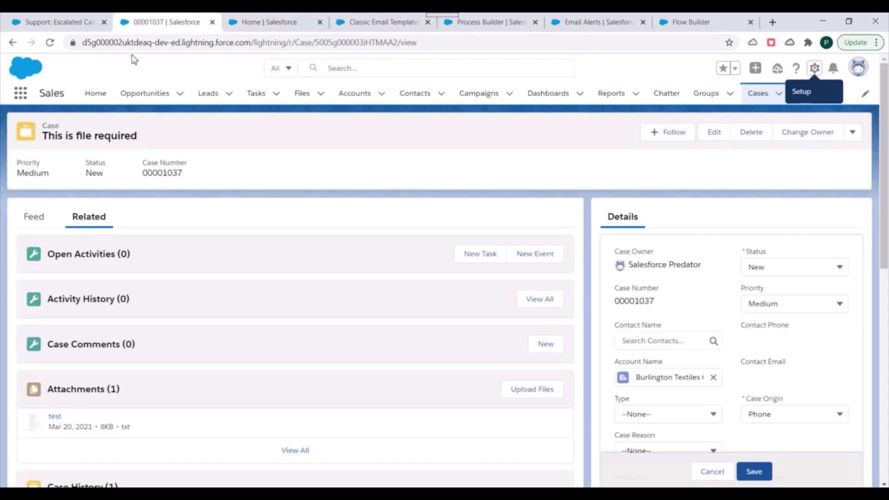
click(49, 42)
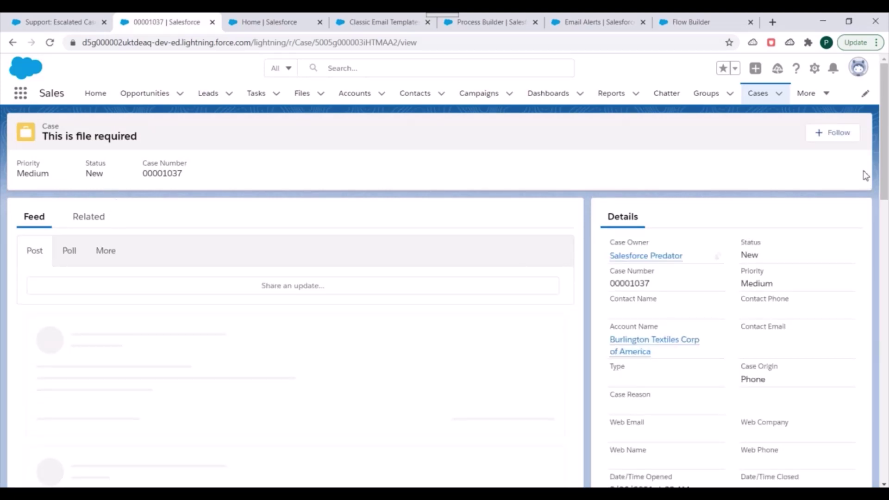
Step: Open Gmail in a new browser tab and switch to the account used for the Salesforce test emails
click(772, 22)
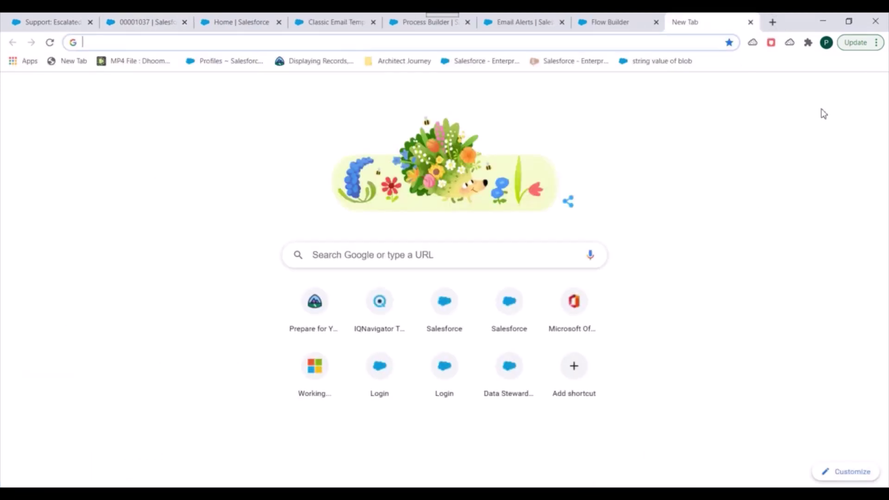
click(782, 92)
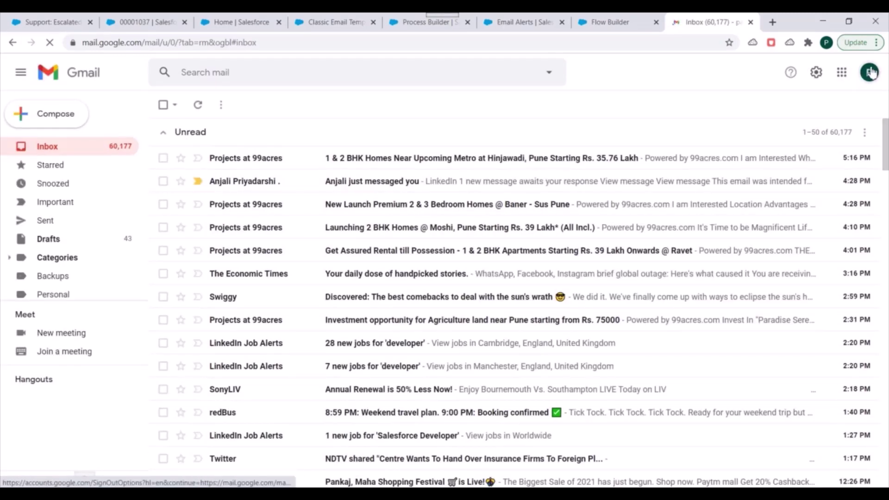
click(869, 72)
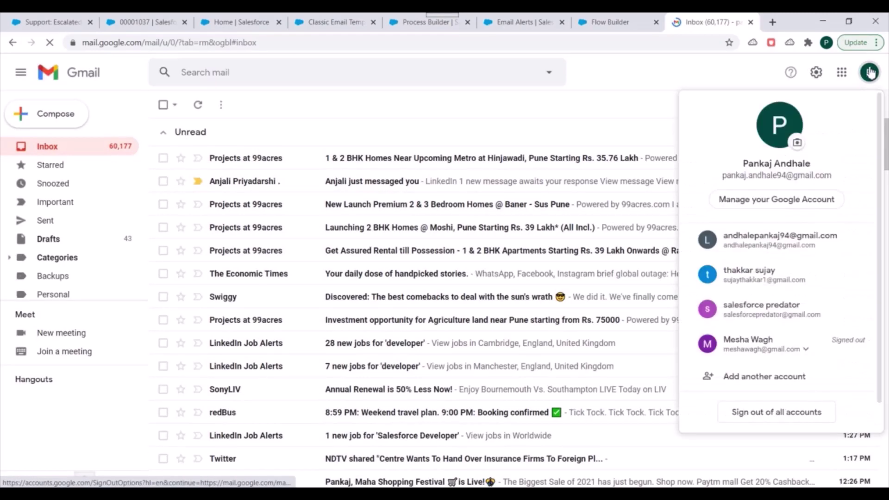
click(748, 311)
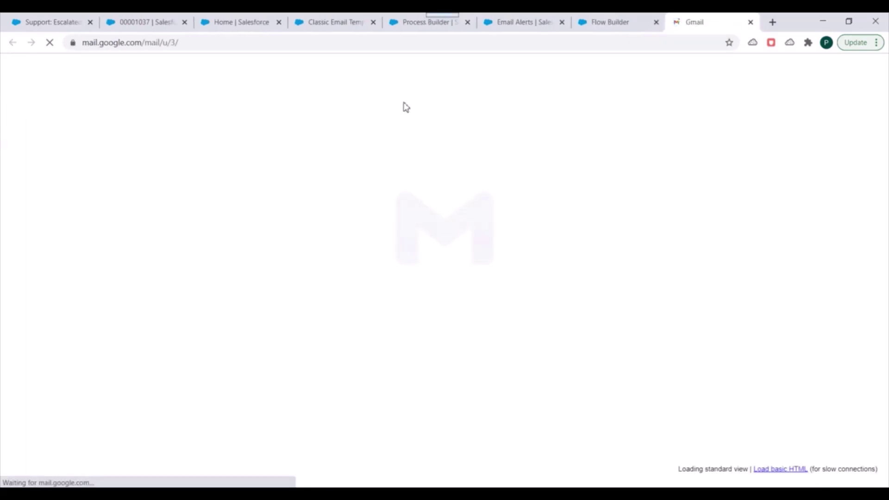
Step: Change the status of the case "This is file required" to Escalated and save the record
click(145, 21)
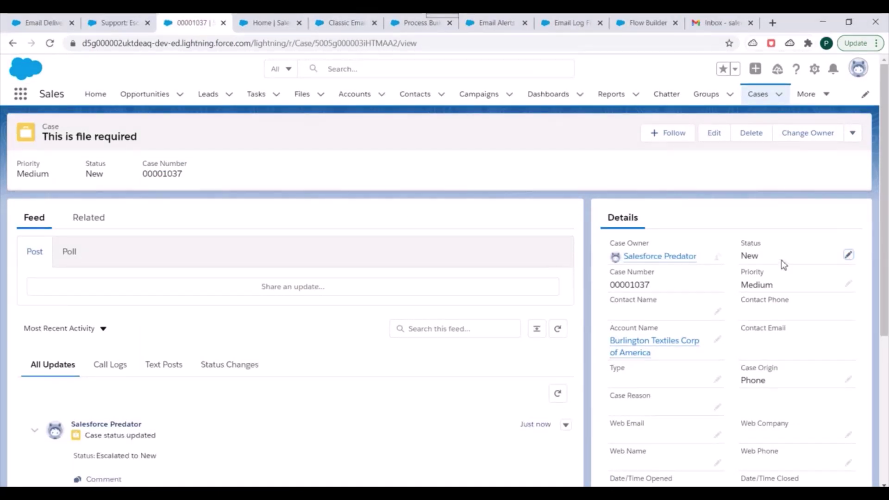
click(848, 255)
click(812, 273)
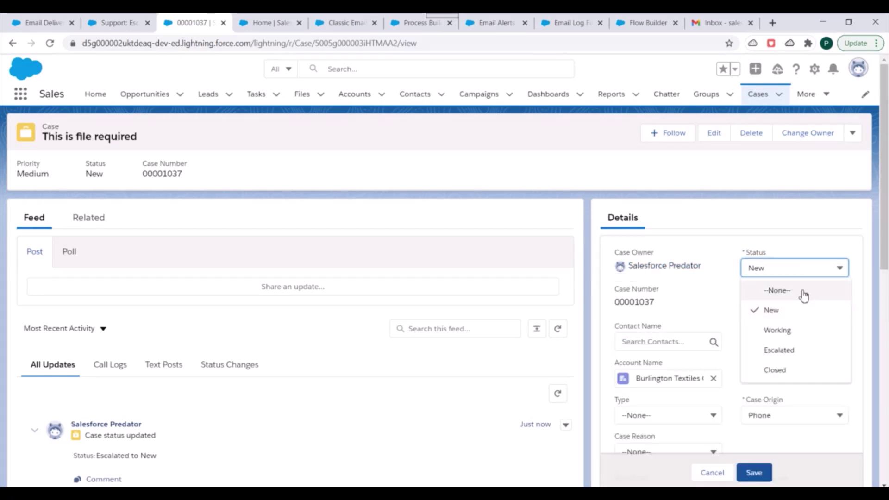
click(794, 351)
click(754, 473)
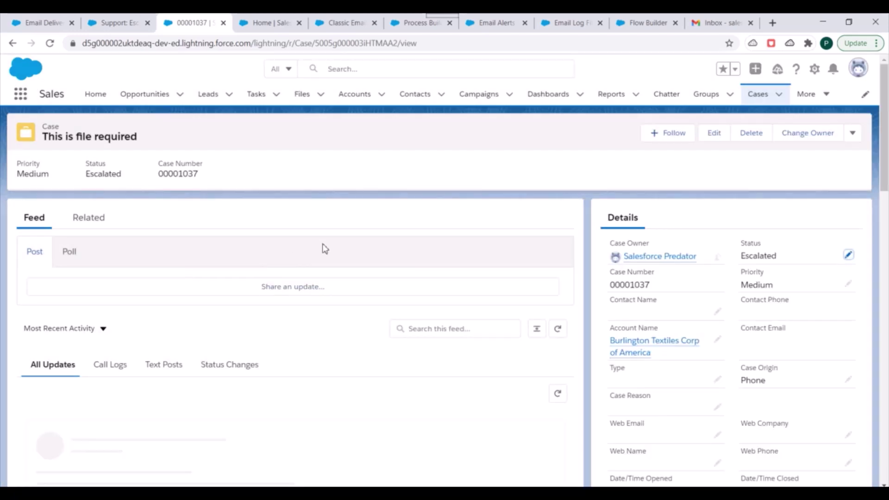
Step: Switch to Gmail, refresh the inbox, and read the case details in the new escalated case email
click(700, 22)
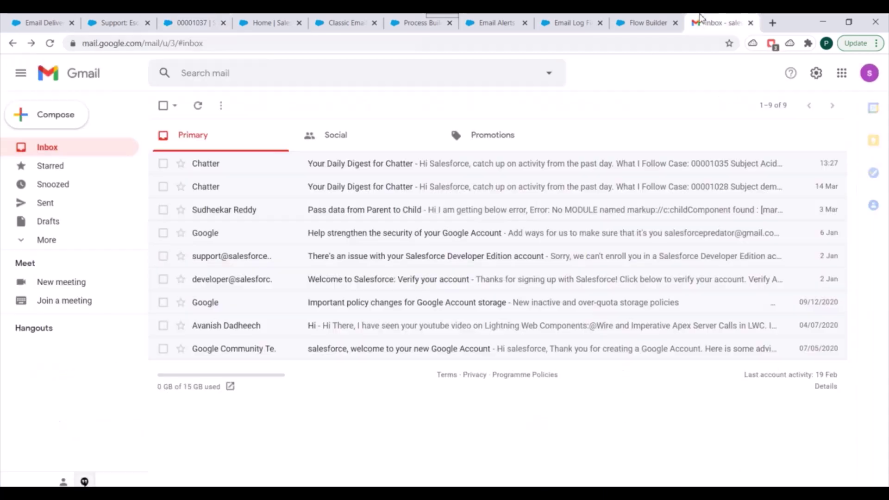
click(50, 43)
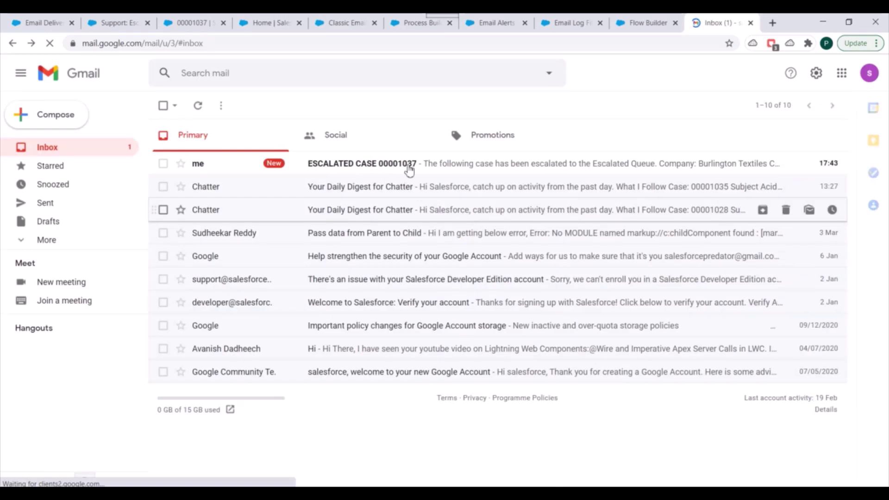
click(360, 167)
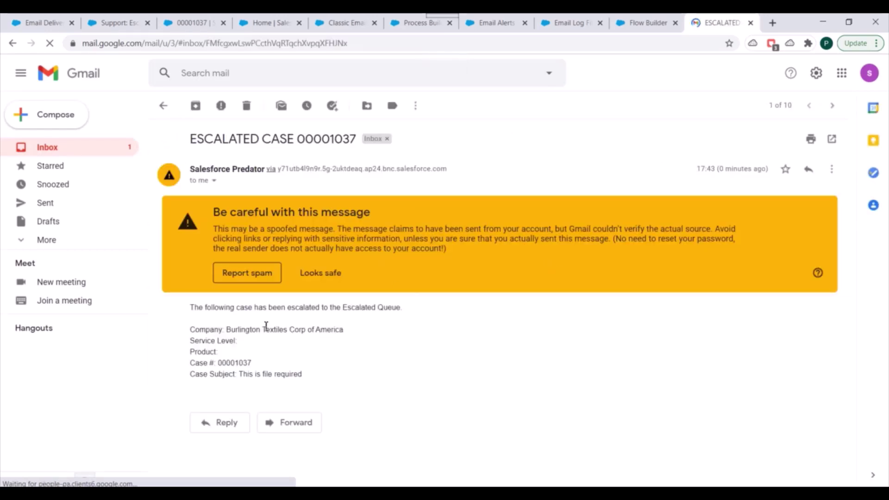
drag(205, 306, 399, 306)
drag(190, 328, 310, 385)
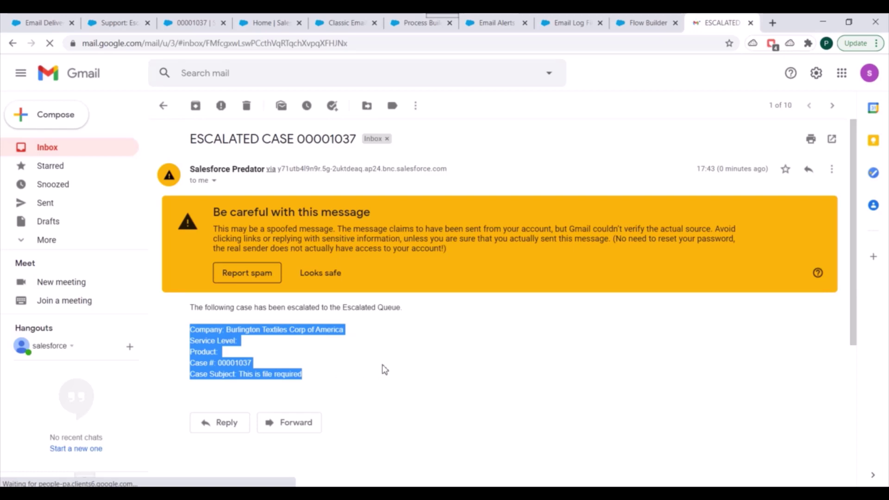
Step: Return to the "Send Emails on Escalated case" flow in Flow Builder to review its elements
click(567, 22)
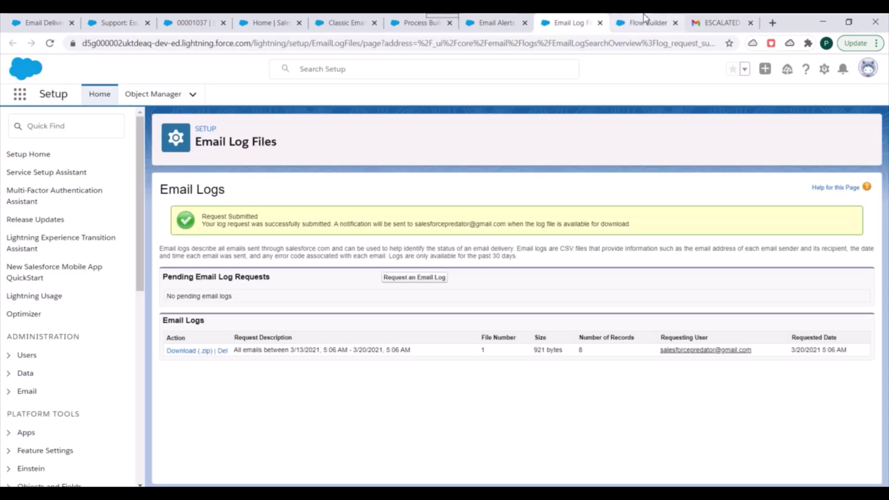
click(645, 22)
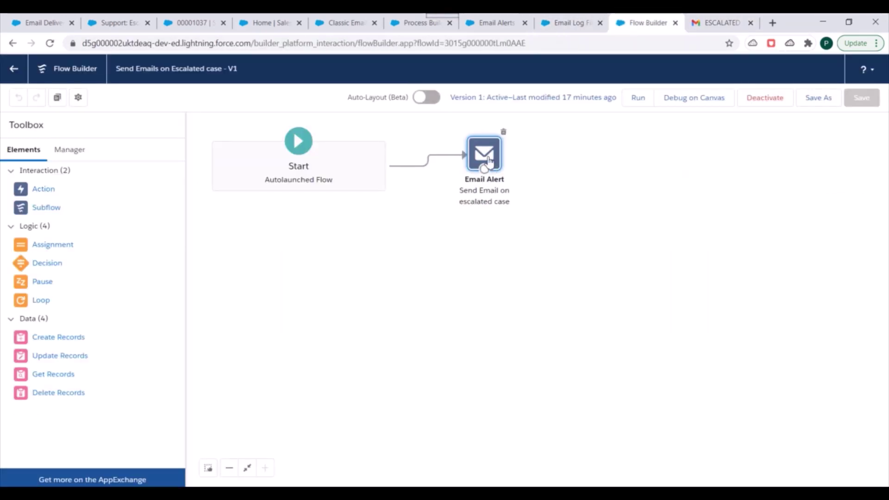